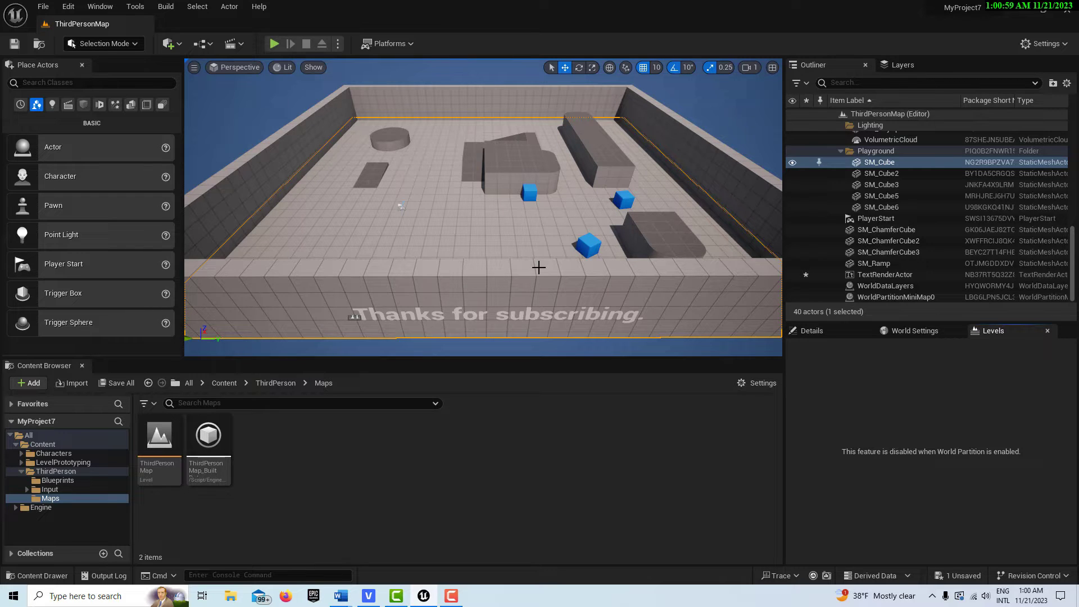
Step: Create a new level from the Basic template, saving the pending TextRenderActor change in the process
click(43, 6)
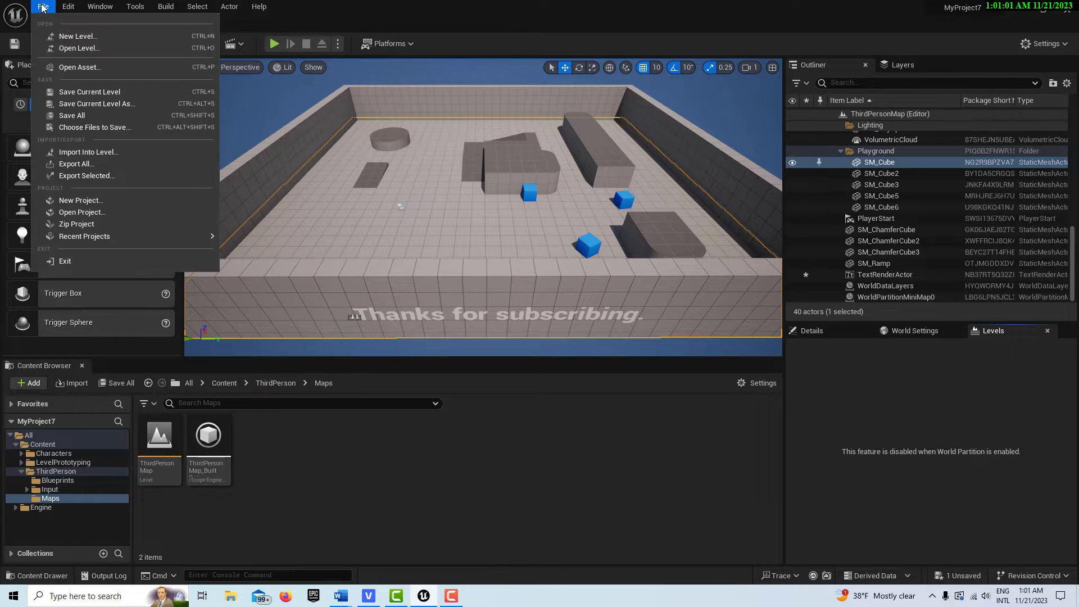
click(78, 36)
click(546, 242)
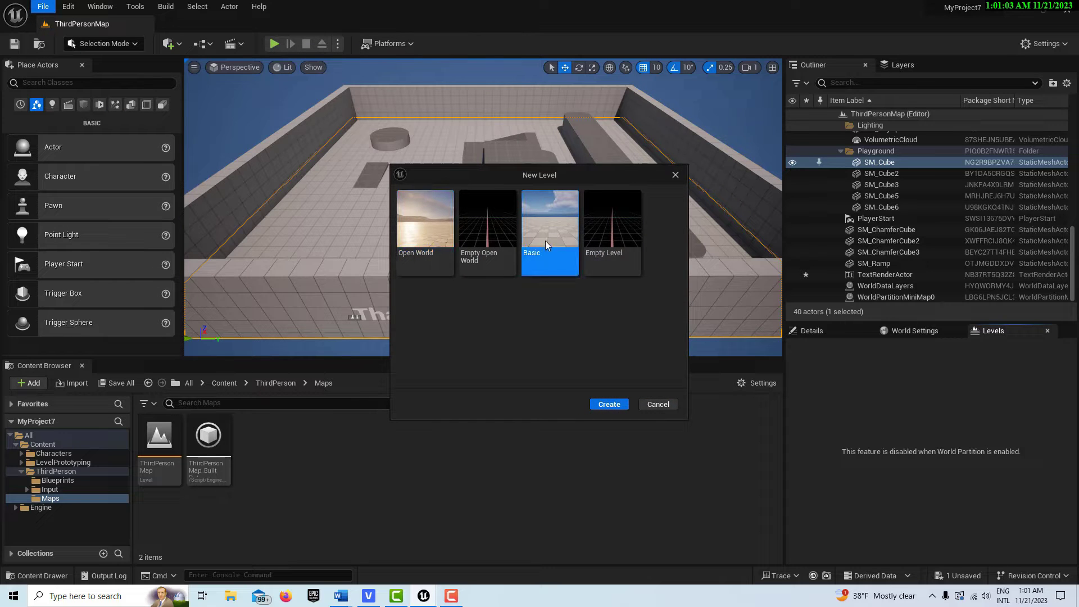
click(608, 405)
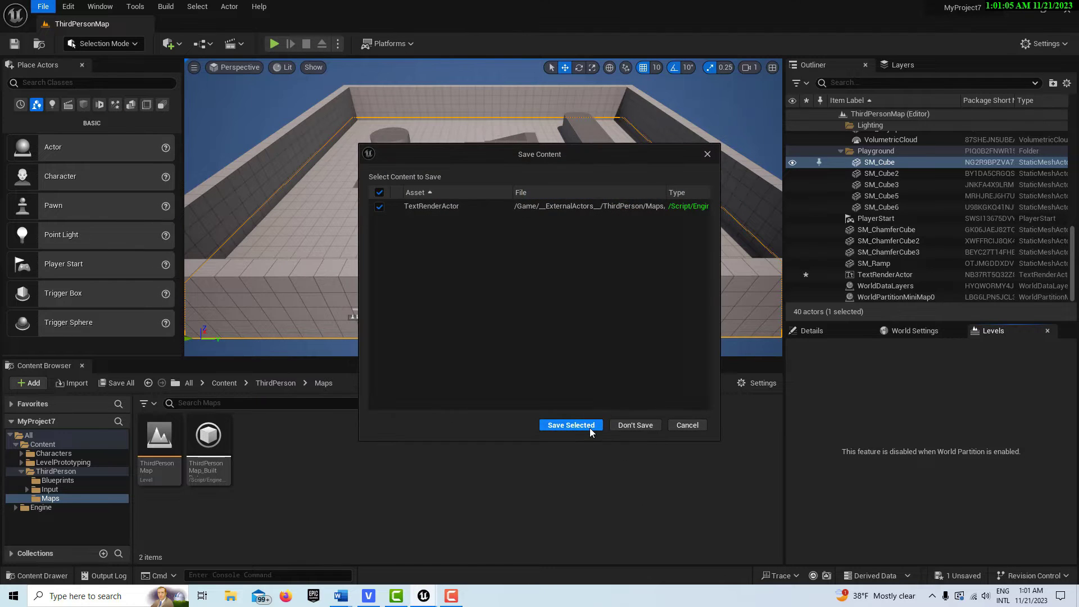
click(589, 427)
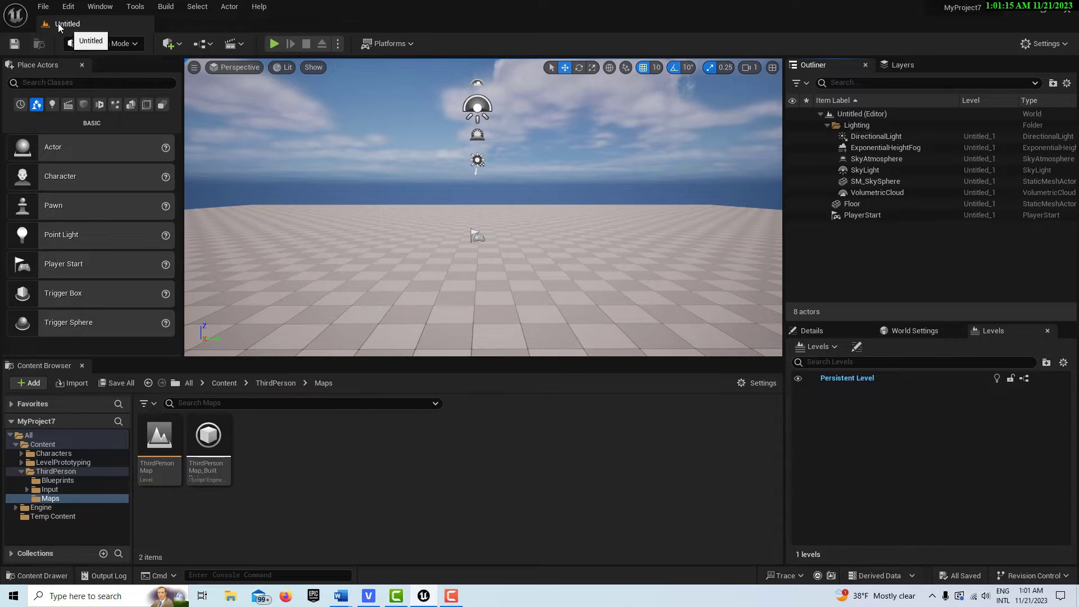
Step: Save the new level as MainLevel in the ThirdPerson/Maps folder
click(43, 6)
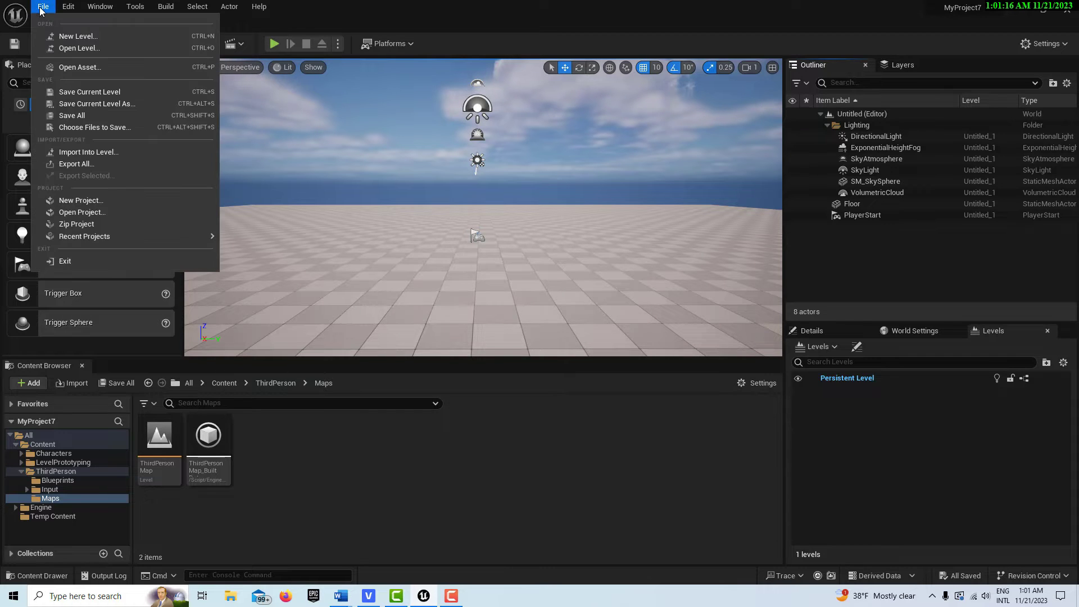
click(93, 106)
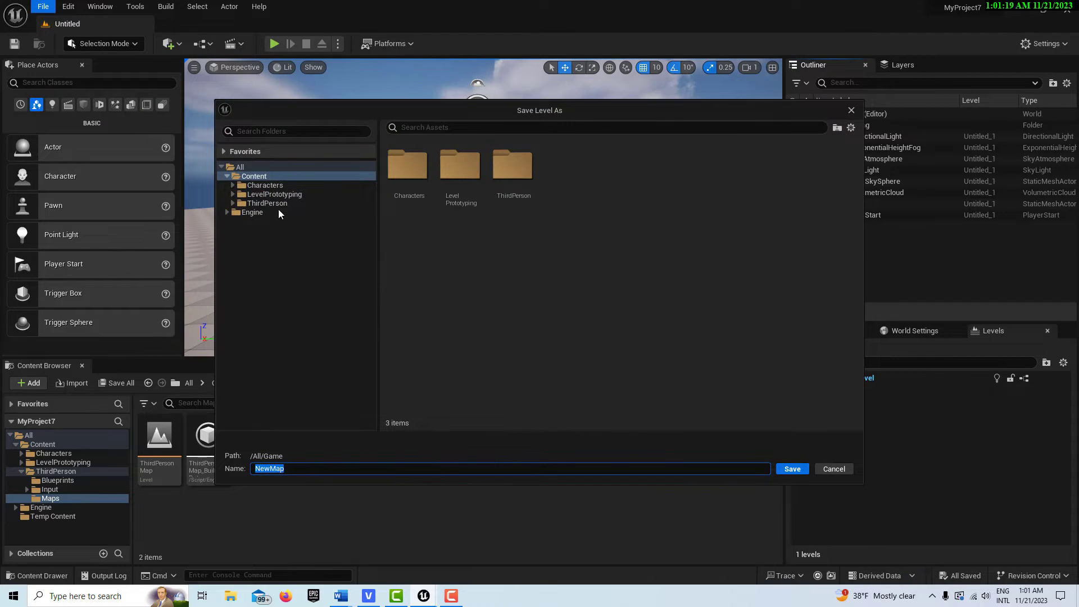
click(267, 203)
double_click(512, 169)
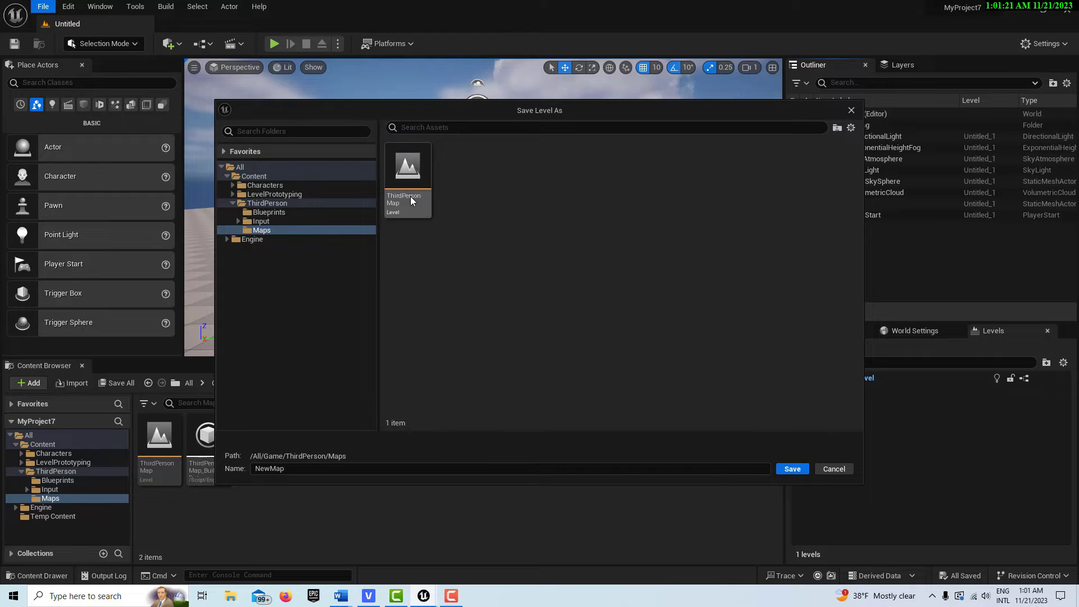
click(312, 470)
key(ctrl+a)
text(MainLevel)
click(793, 469)
mouse_move(522, 298)
right_down()
mouse_move(498, 292)
mouse_move(506, 306)
right_up()
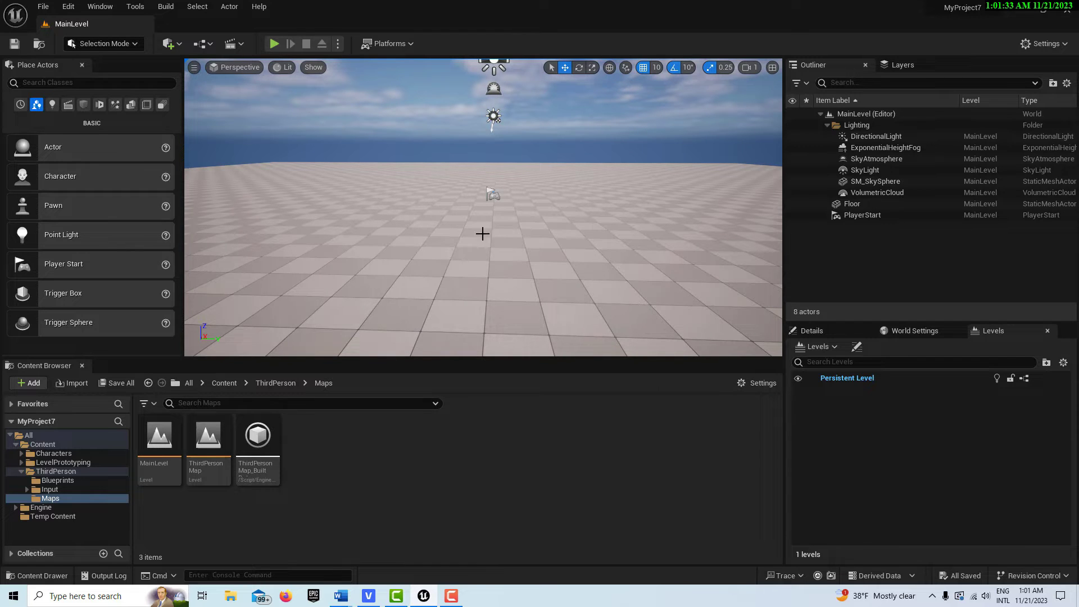
right_drag(479, 250, 485, 261)
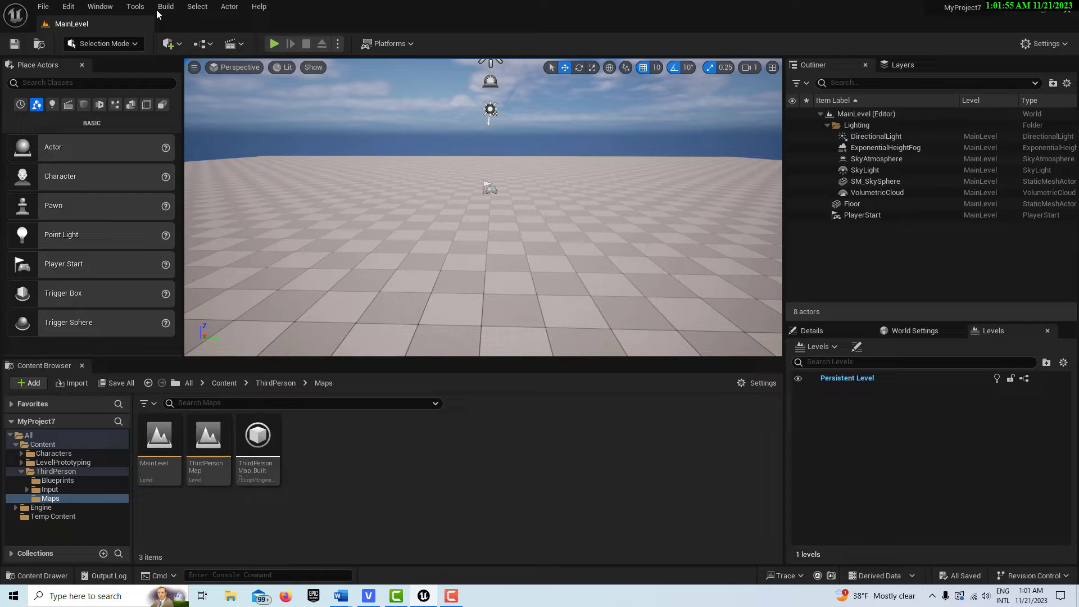
Step: Create a new level from the Empty Level template
click(40, 6)
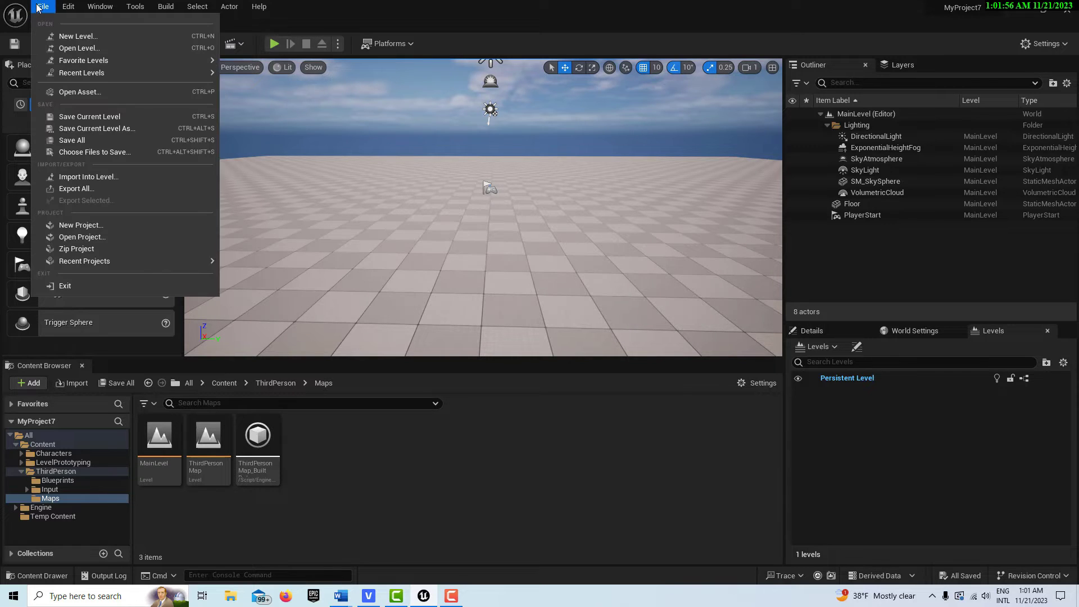
click(78, 36)
click(602, 227)
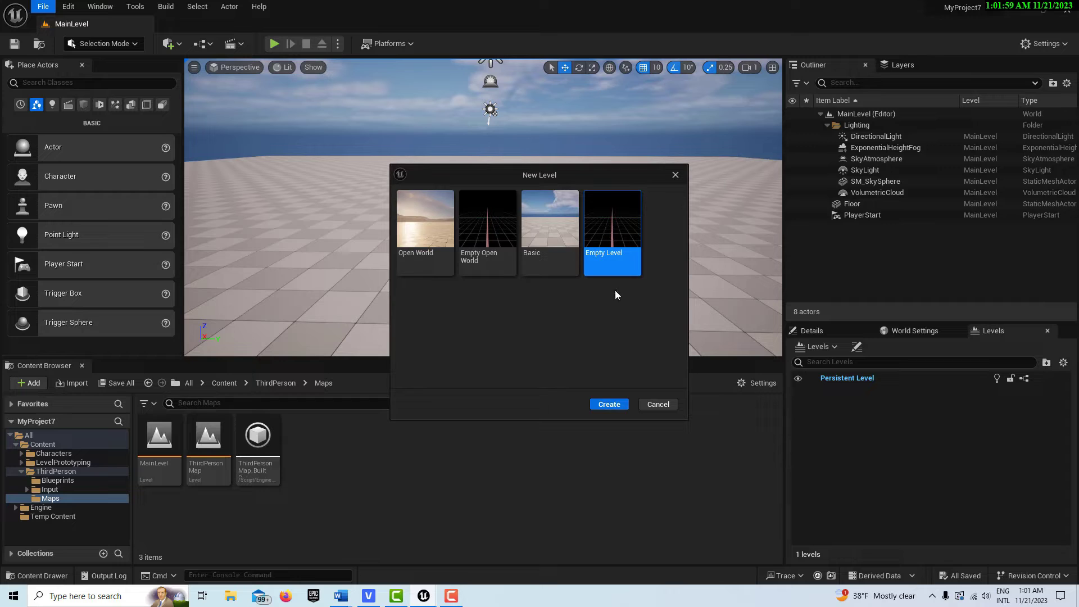
click(619, 404)
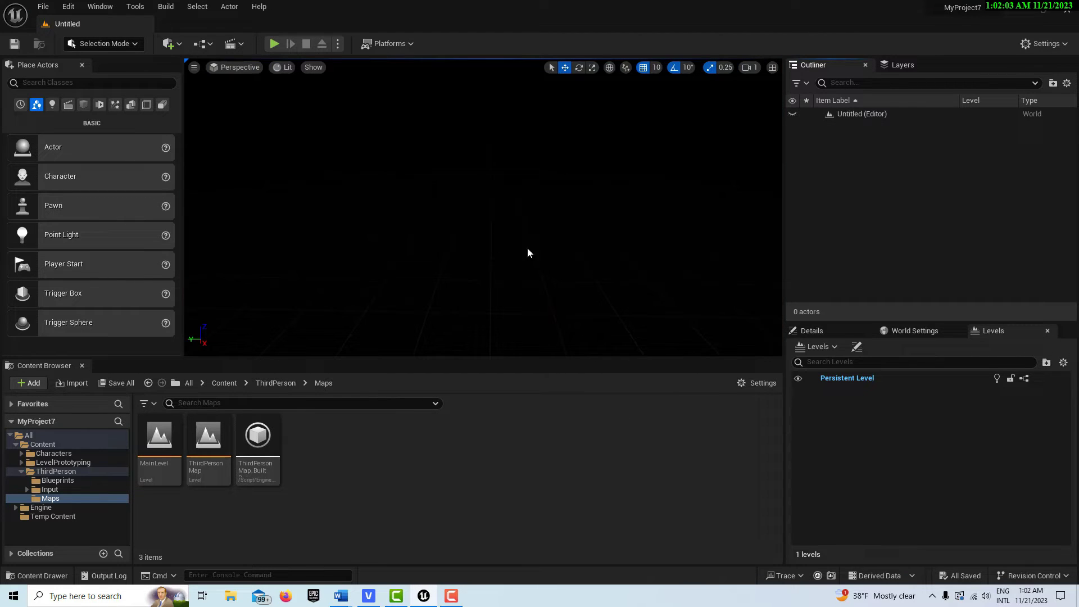
Step: Find the Cube actor and place three cubes side by side in the empty level
click(90, 83)
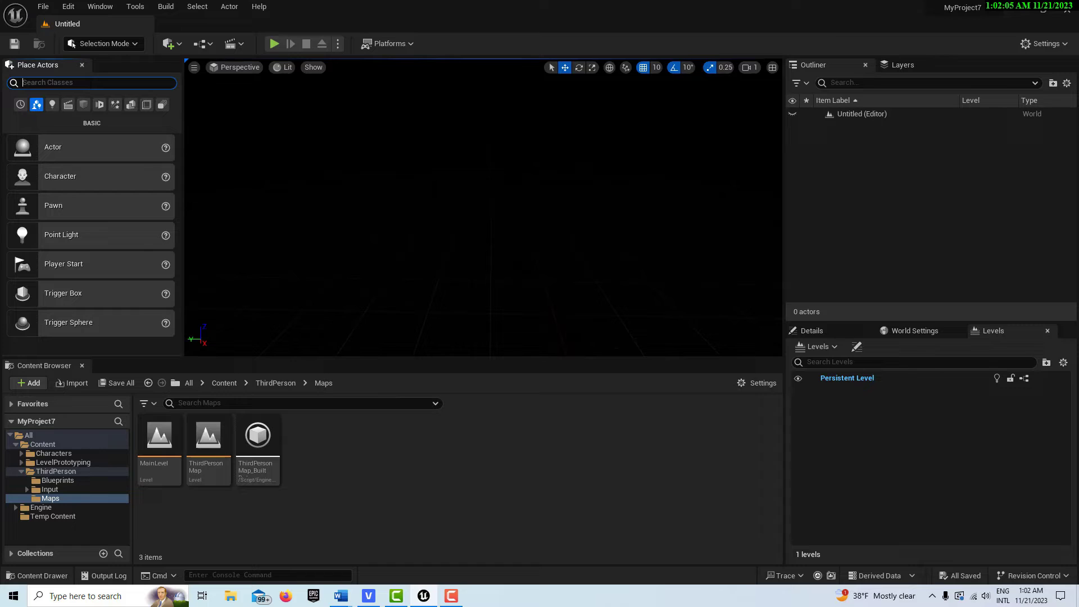
text(u)
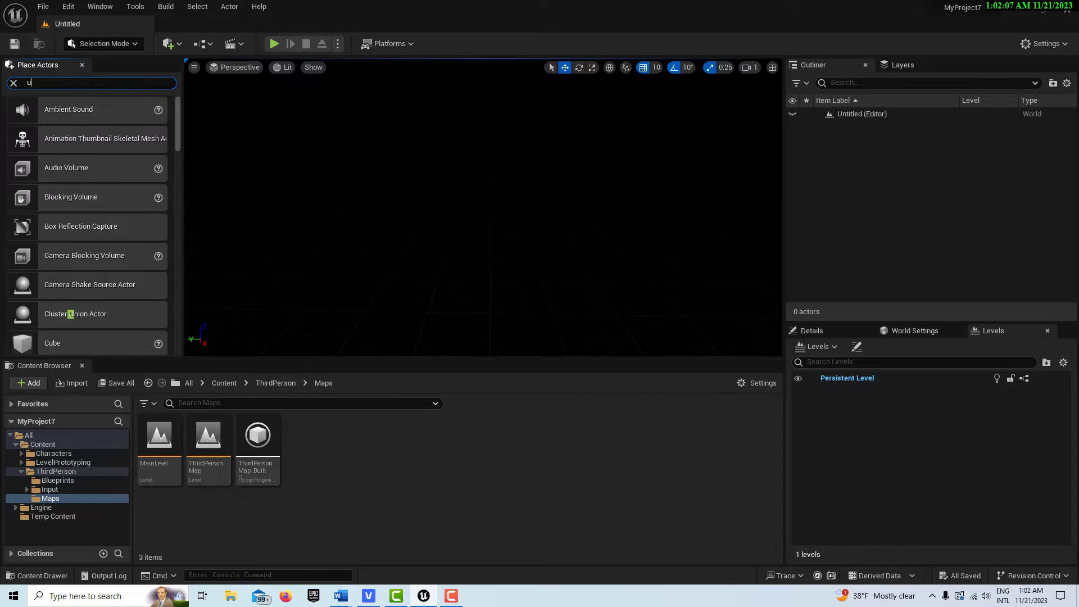
key(BackSpace)
text(cune)
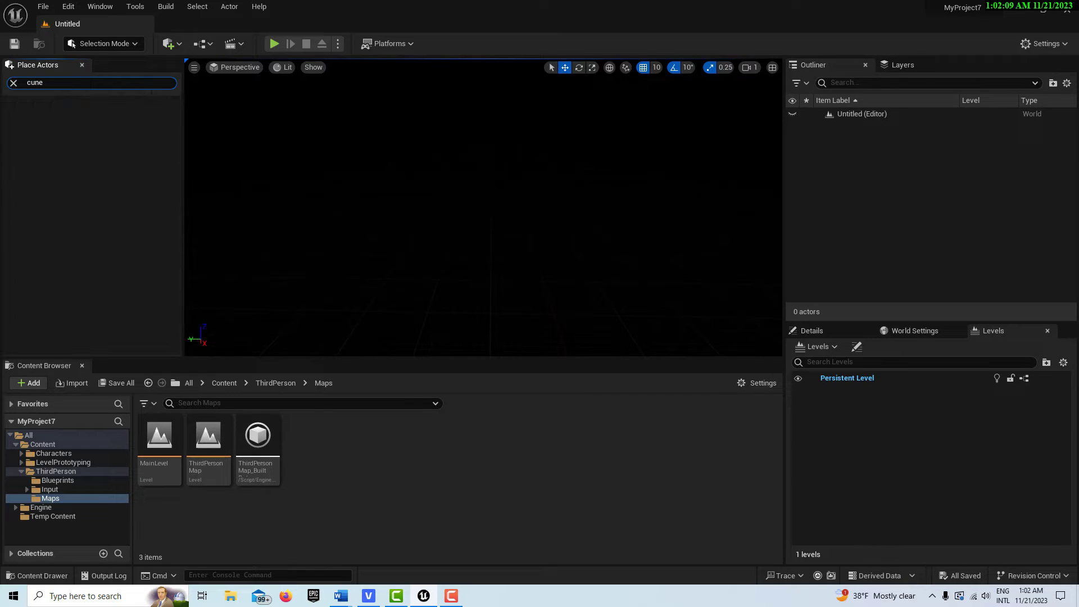
key(BackSpace)
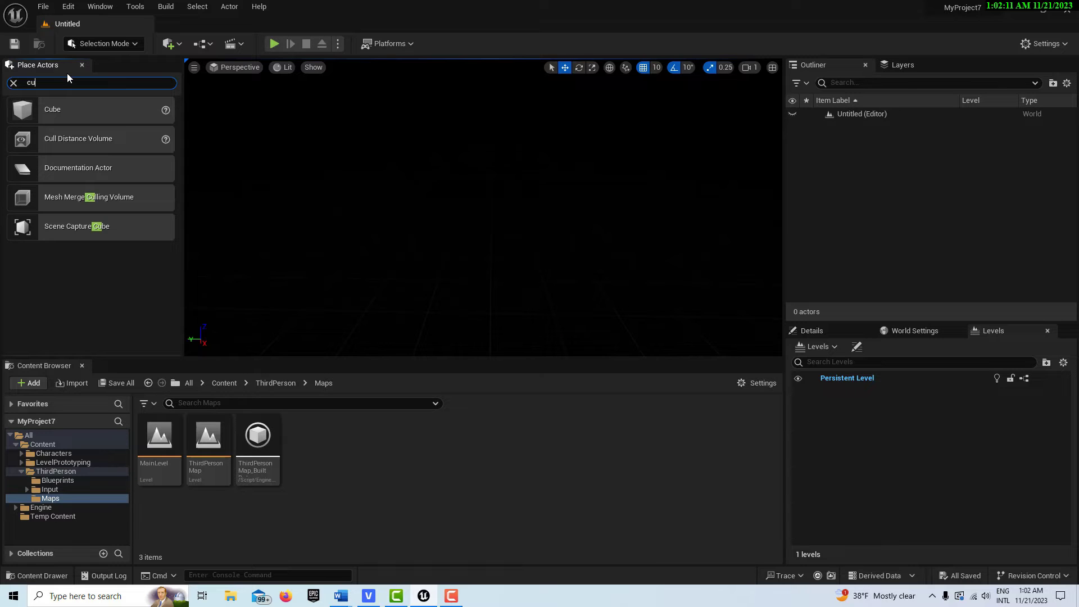
text(be)
drag(83, 112, 470, 236)
drag(56, 107, 577, 245)
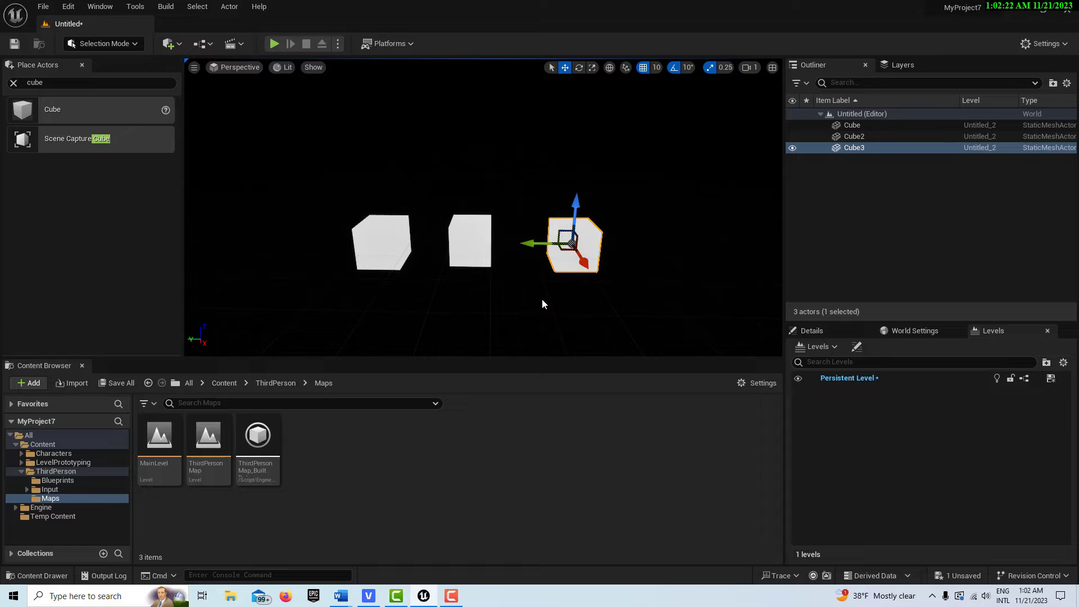
Step: Reset the location of each of the three cubes to the origin (0, 0, 0)
click(824, 332)
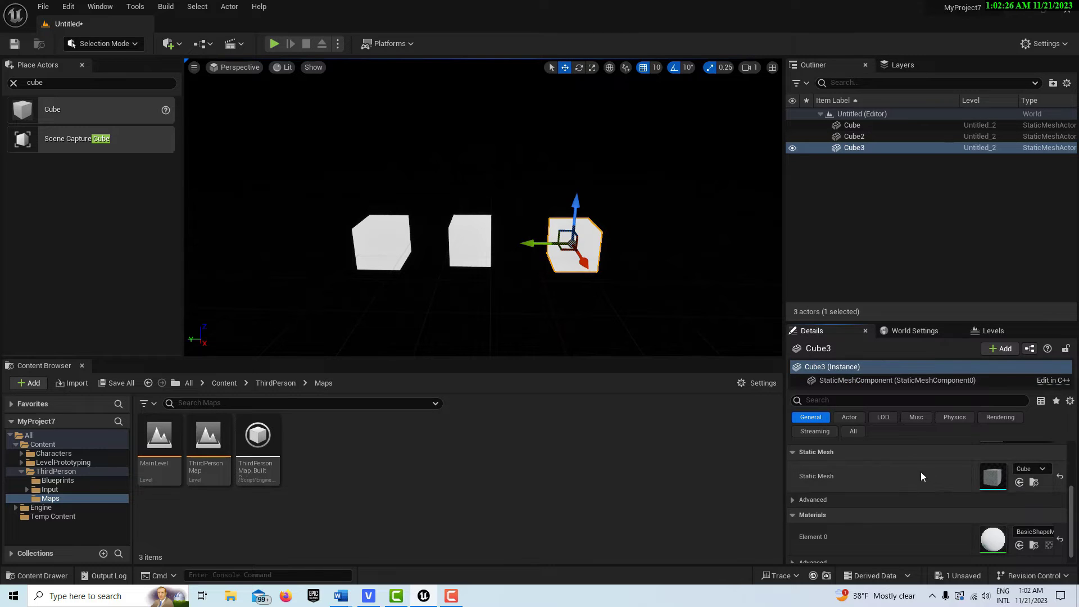
scroll(910, 475, up, 2)
click(363, 241)
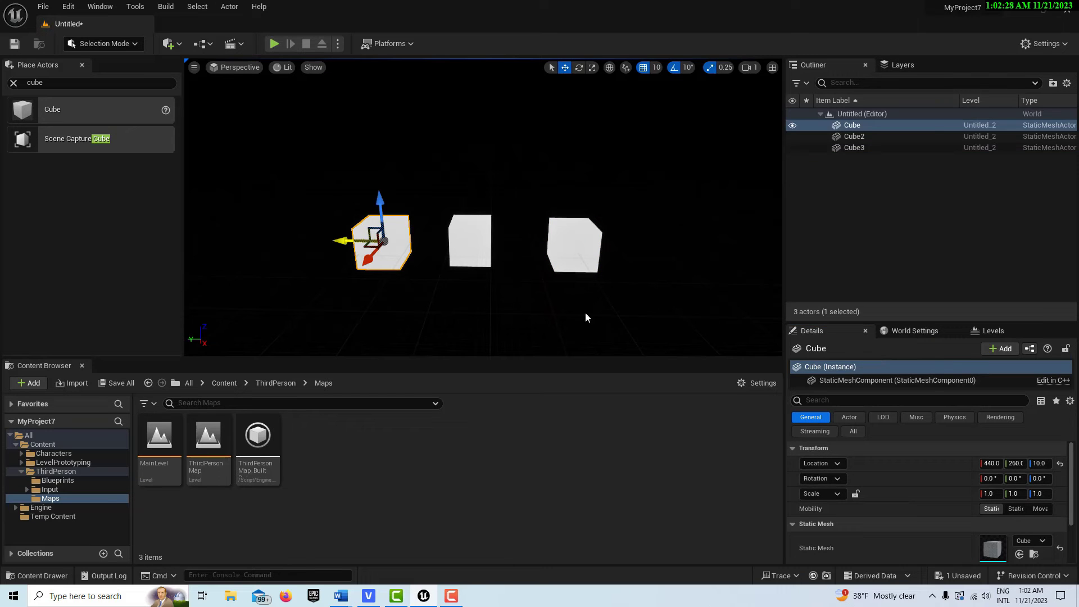
click(475, 250)
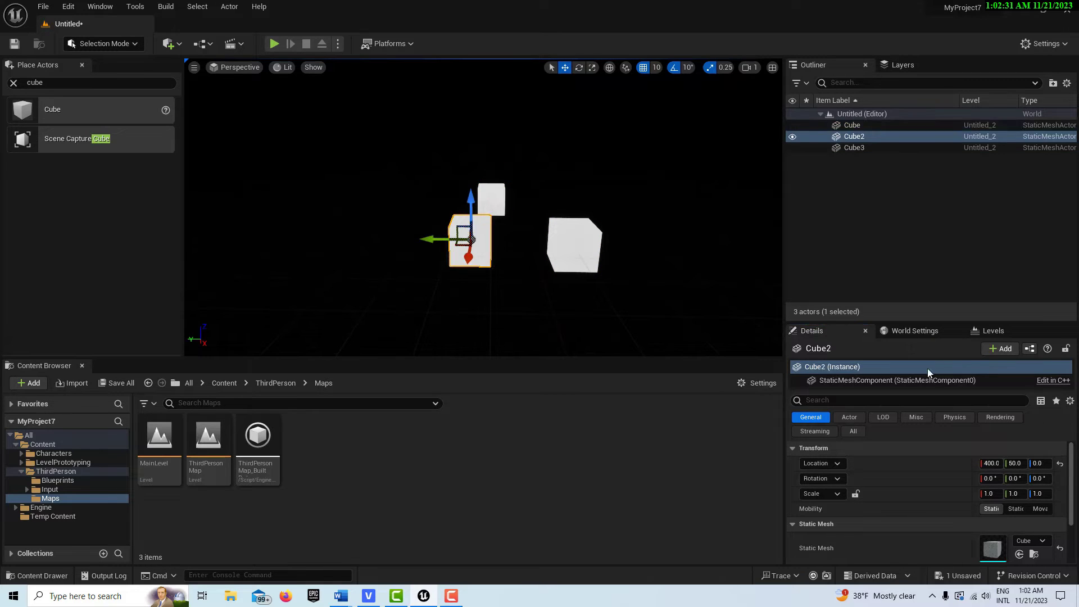
click(1060, 463)
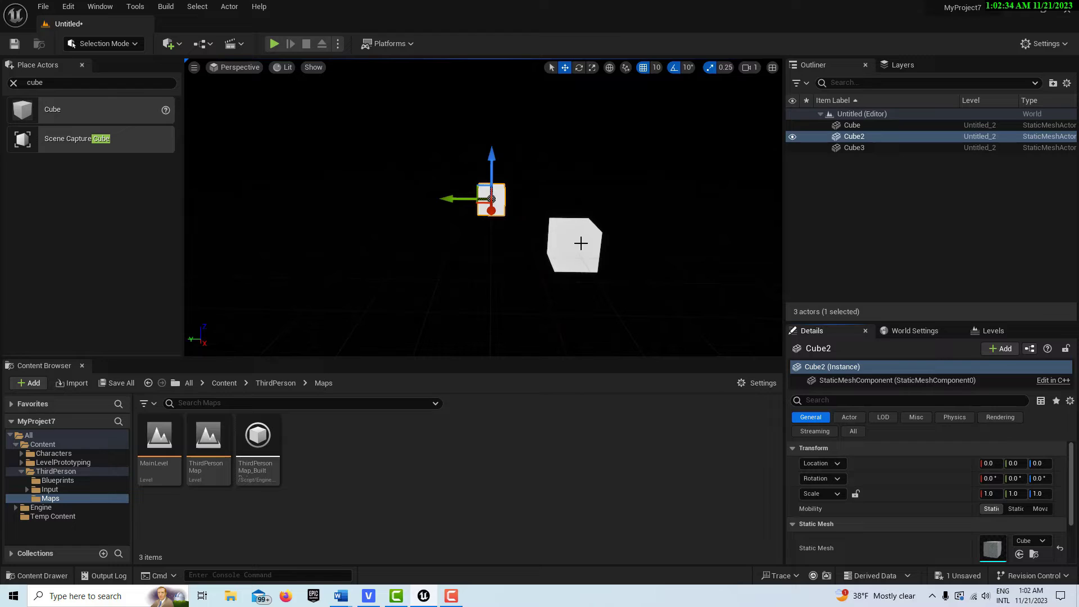
click(572, 241)
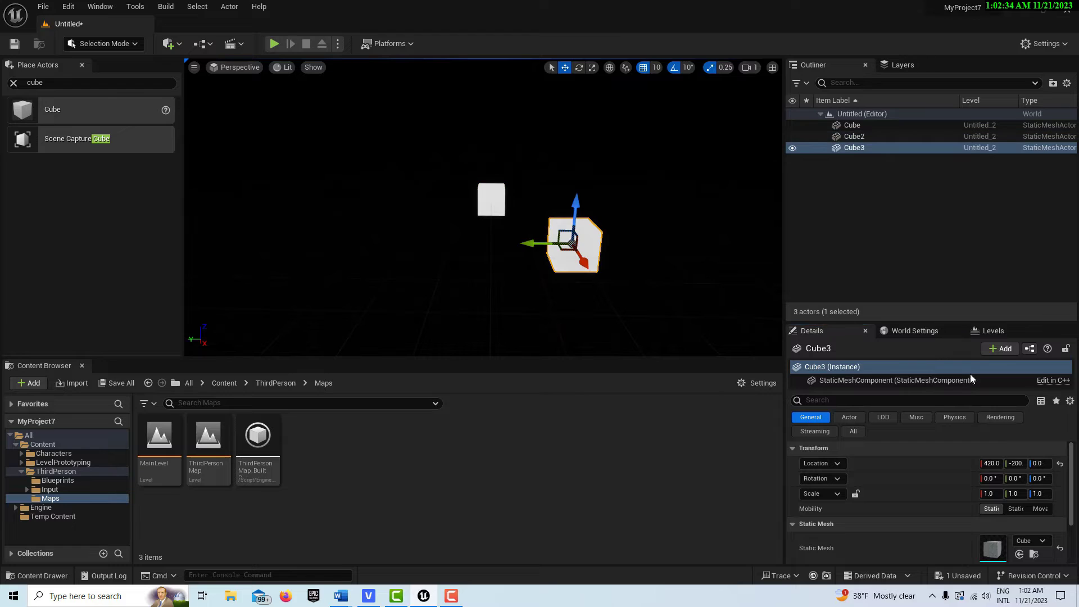
click(1059, 464)
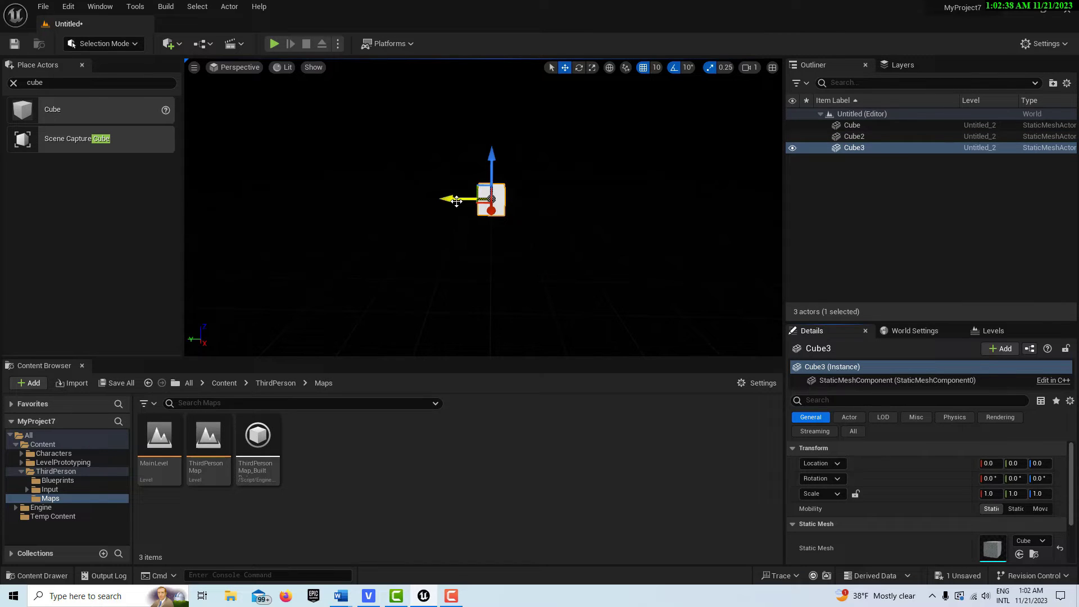
Step: Spread the overlapping cubes into an evenly spaced row along the Y axis, with Cube2 at Y 200
drag(457, 200, 399, 199)
click(489, 196)
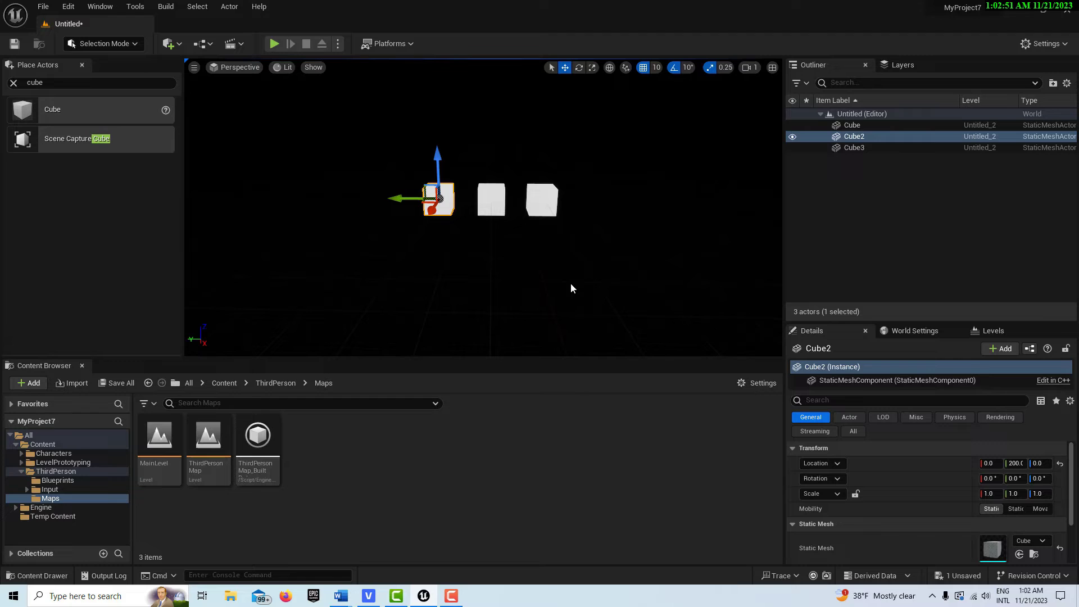
Step: Save the level with the three cubes as CubesLevel in the ThirdPerson/Maps folder
click(43, 9)
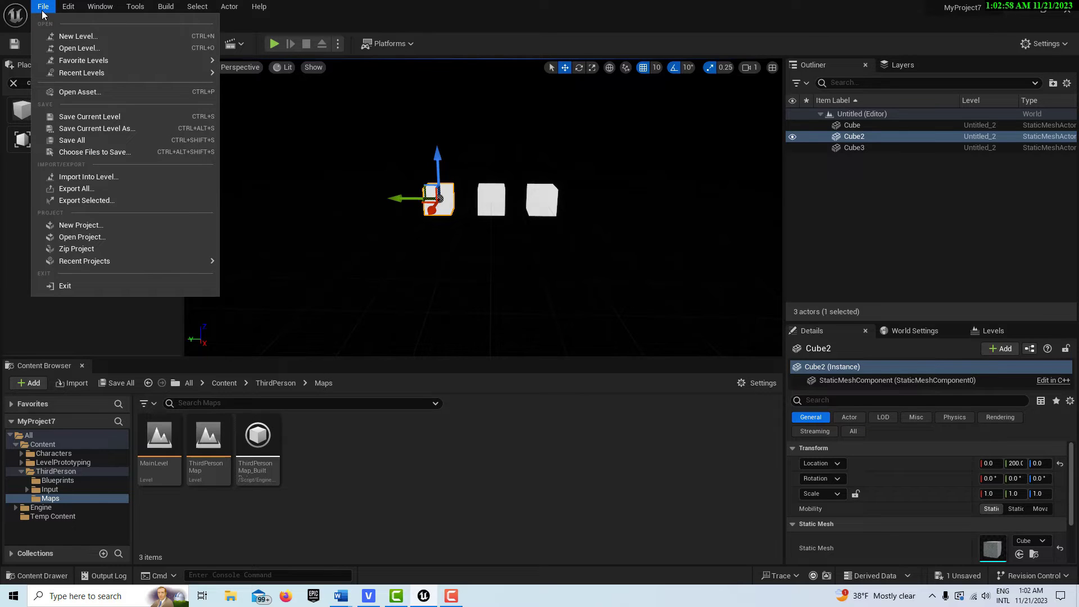
click(114, 132)
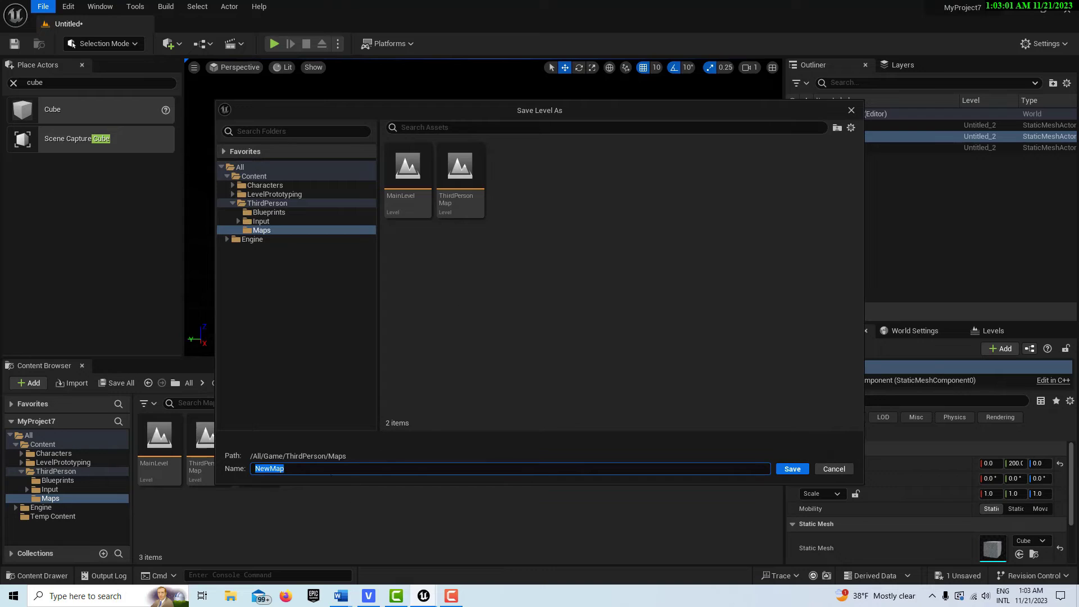
text(CubesLevel)
click(790, 469)
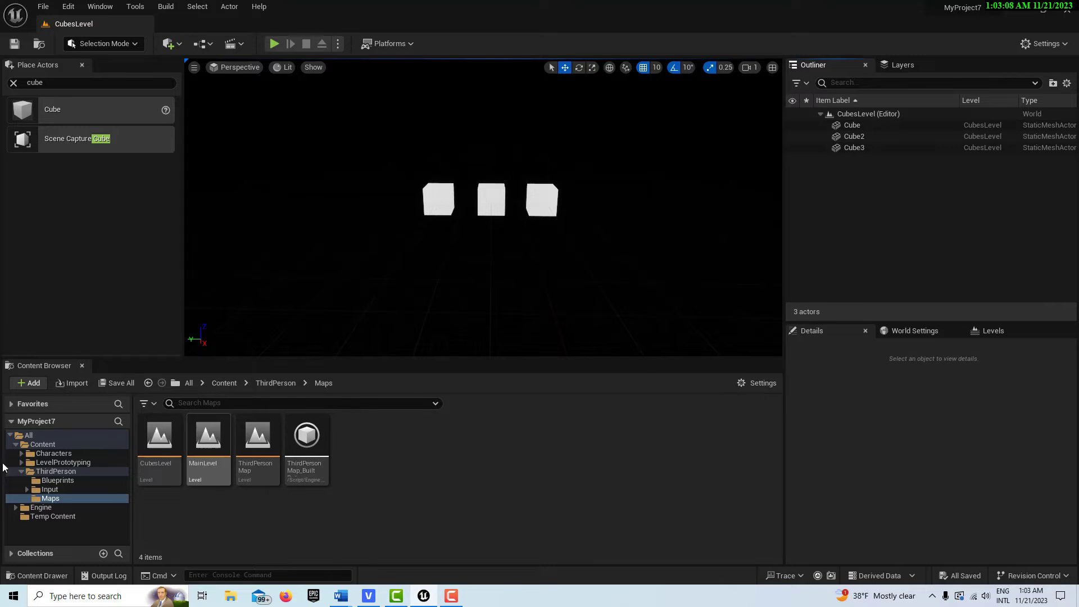
Step: Create another blank level from the Empty Level template
mouse_move(165, 446)
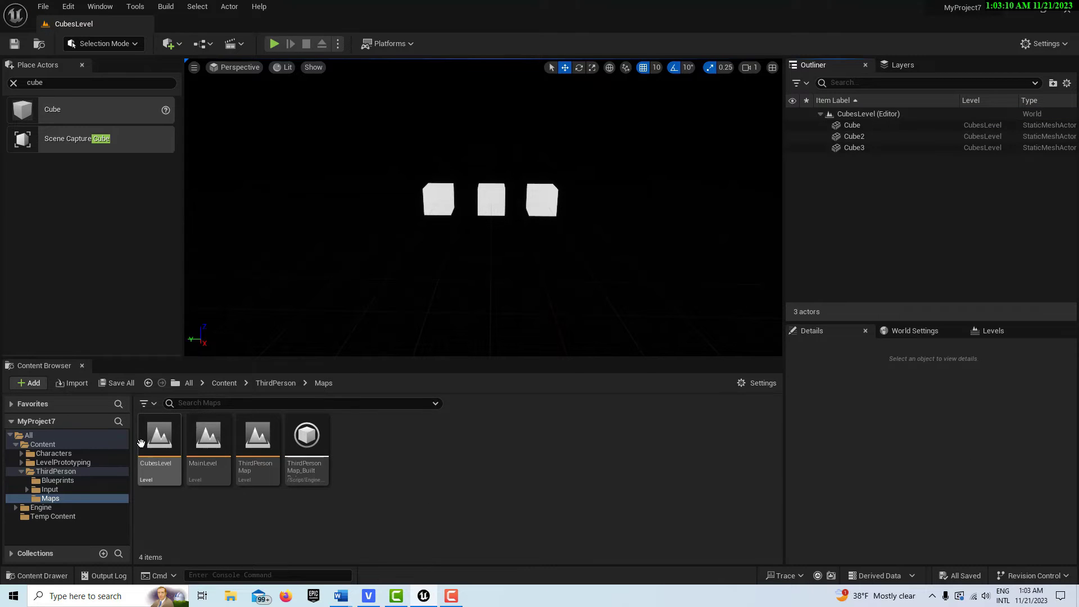
click(42, 6)
click(65, 37)
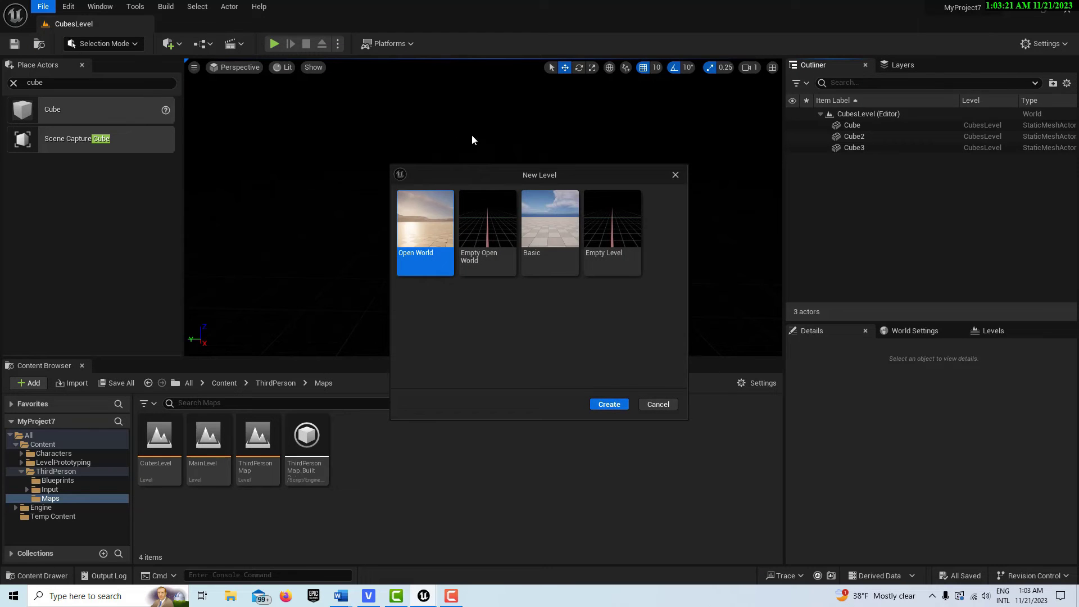
click(601, 221)
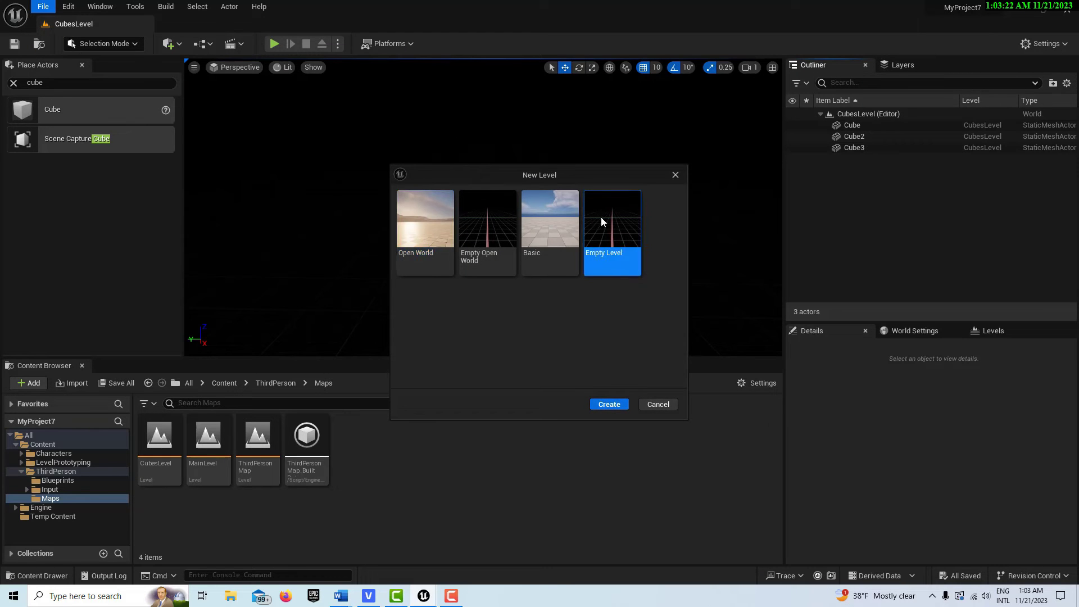
click(617, 404)
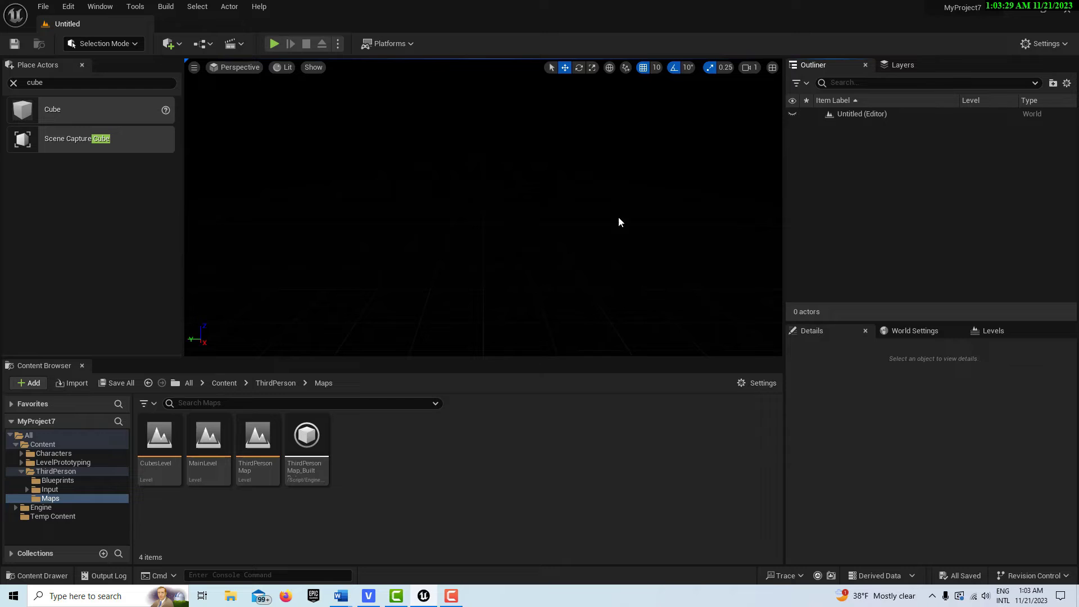
Step: Save the blank level as VFX in the ThirdPerson/Maps folder
click(44, 7)
click(107, 130)
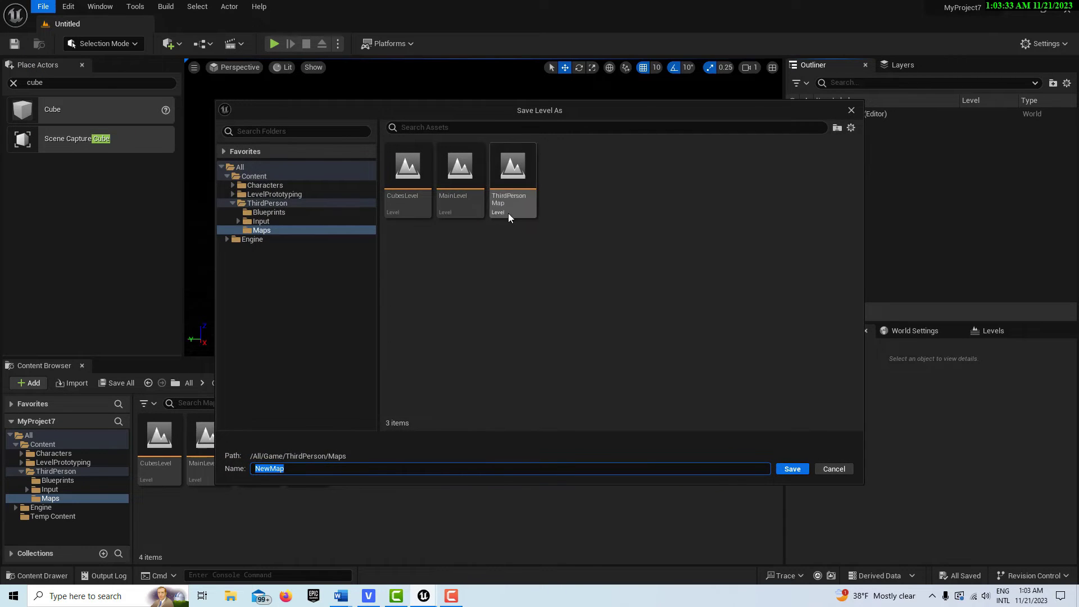
text(VFX)
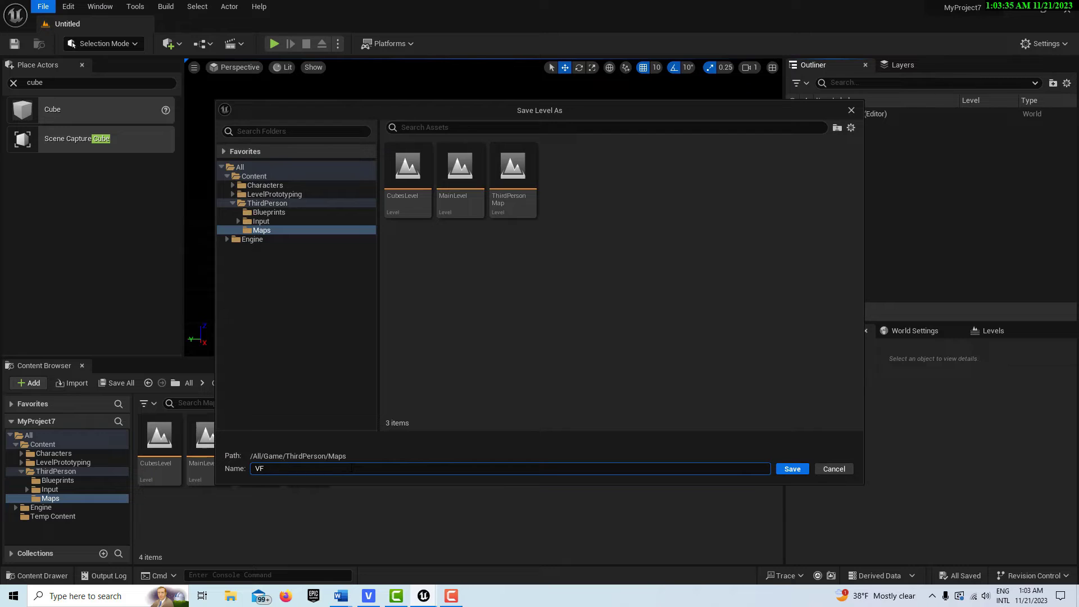
click(793, 470)
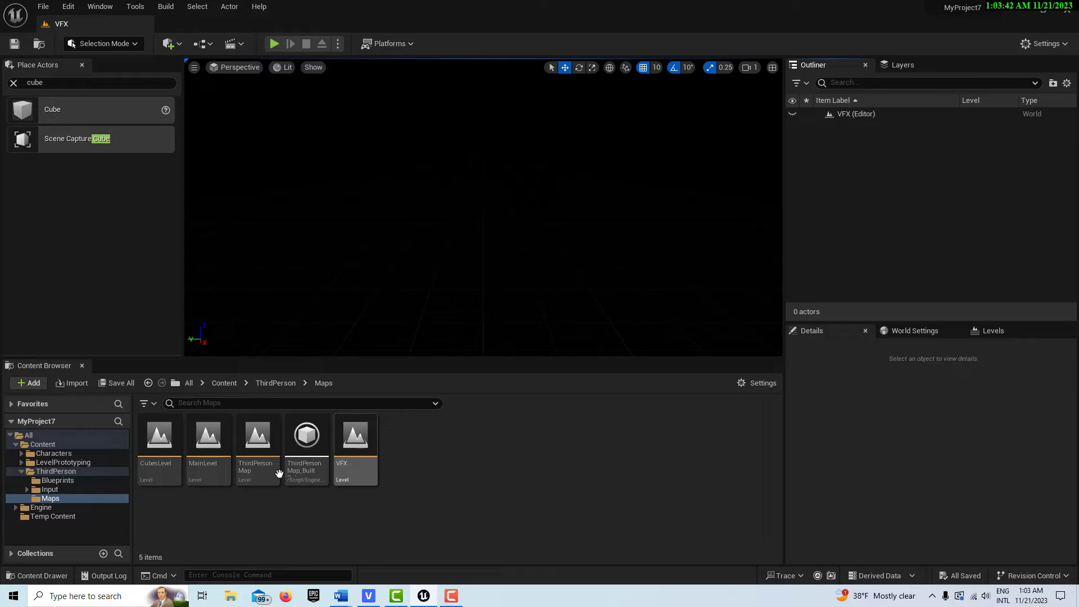
Step: Open MainLevel from the Maps folder with the Levels list showing
click(1010, 334)
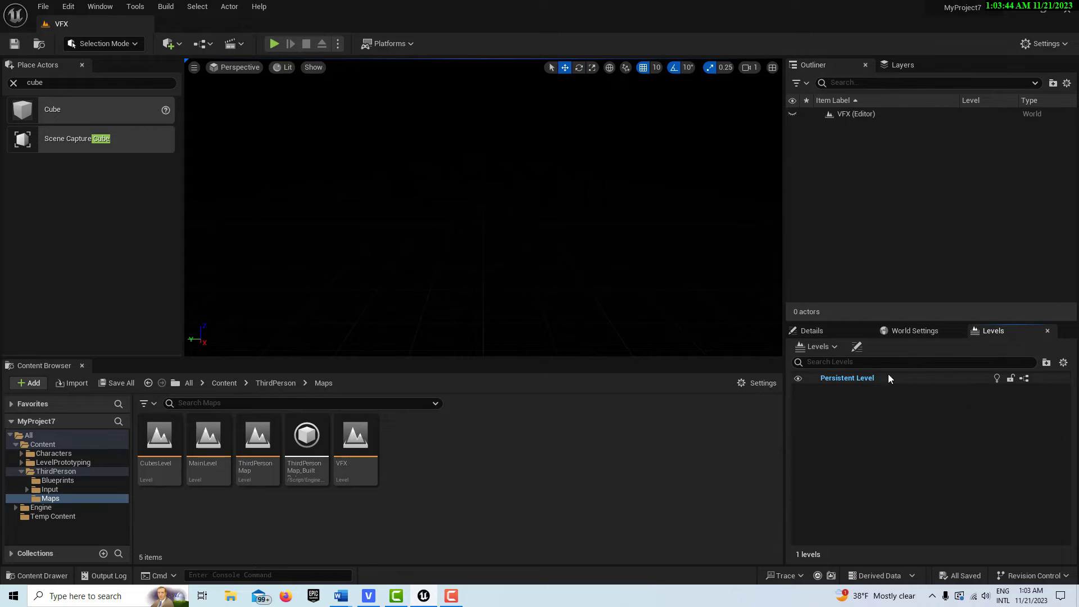
click(354, 450)
double_click(212, 447)
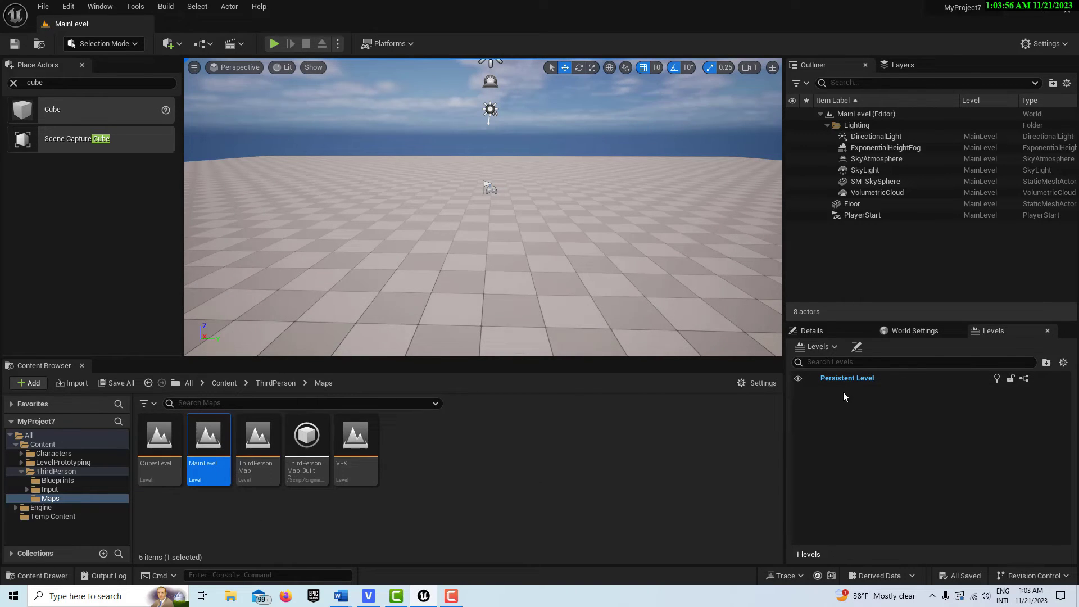
Step: Add the VFX and CubesLevel maps as sublevels under MainLevel's persistent level
drag(358, 472, 837, 417)
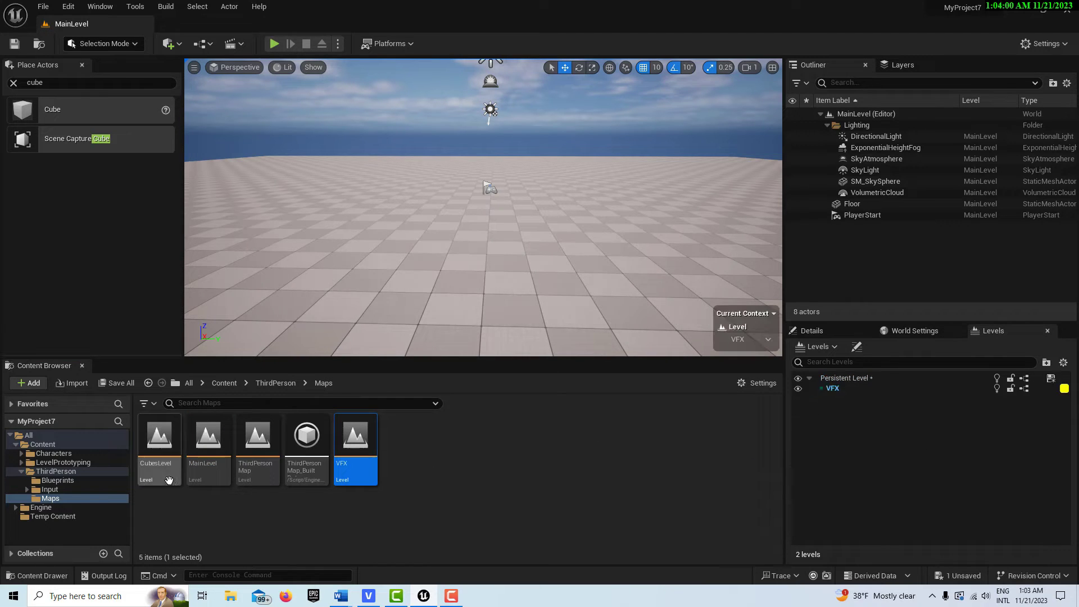
drag(169, 479, 806, 422)
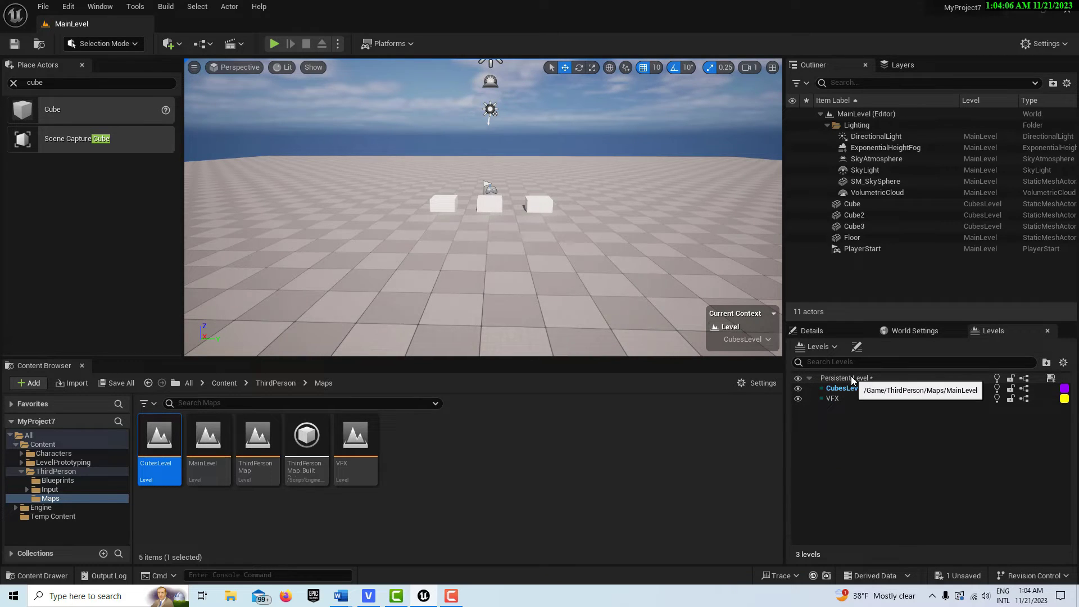
click(834, 401)
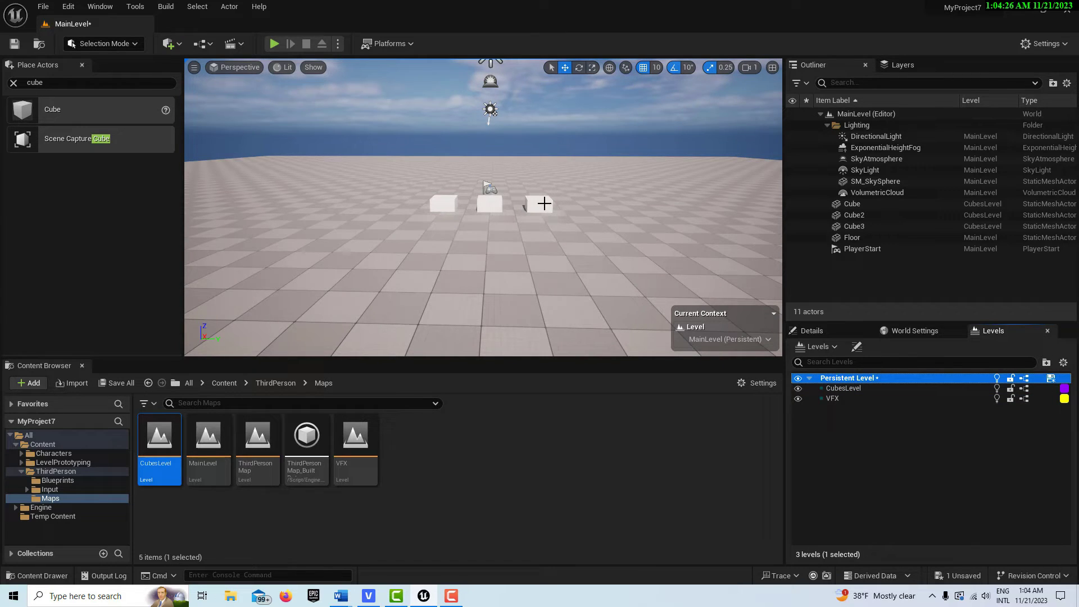
Step: Raise Cube2, Cube and Cube3 along the Z axis so that they stand above the floor
click(544, 203)
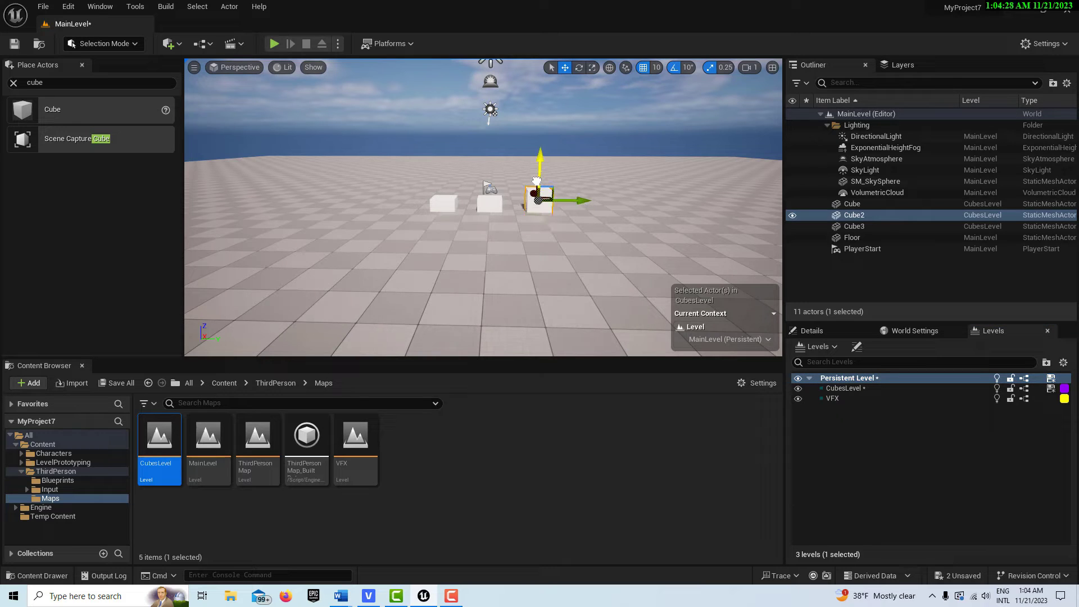
click(488, 186)
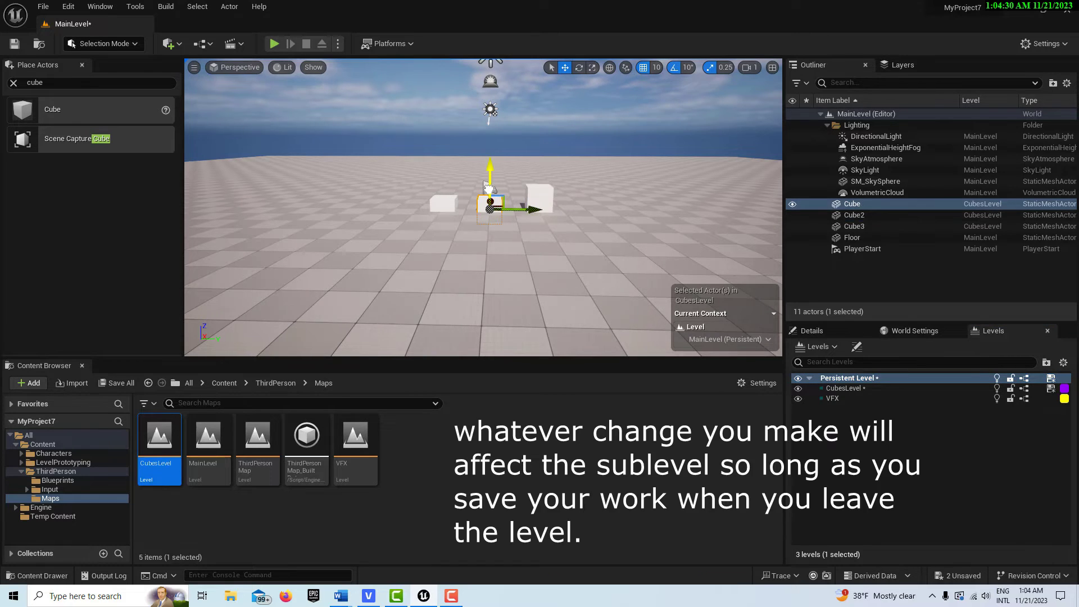
drag(488, 182, 444, 183)
click(449, 206)
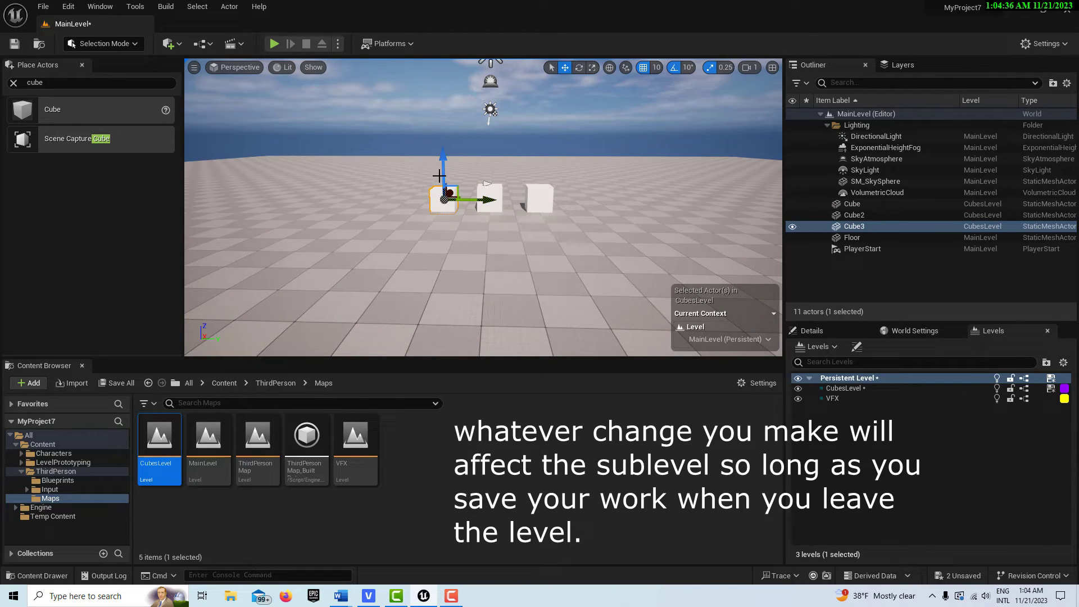
click(807, 446)
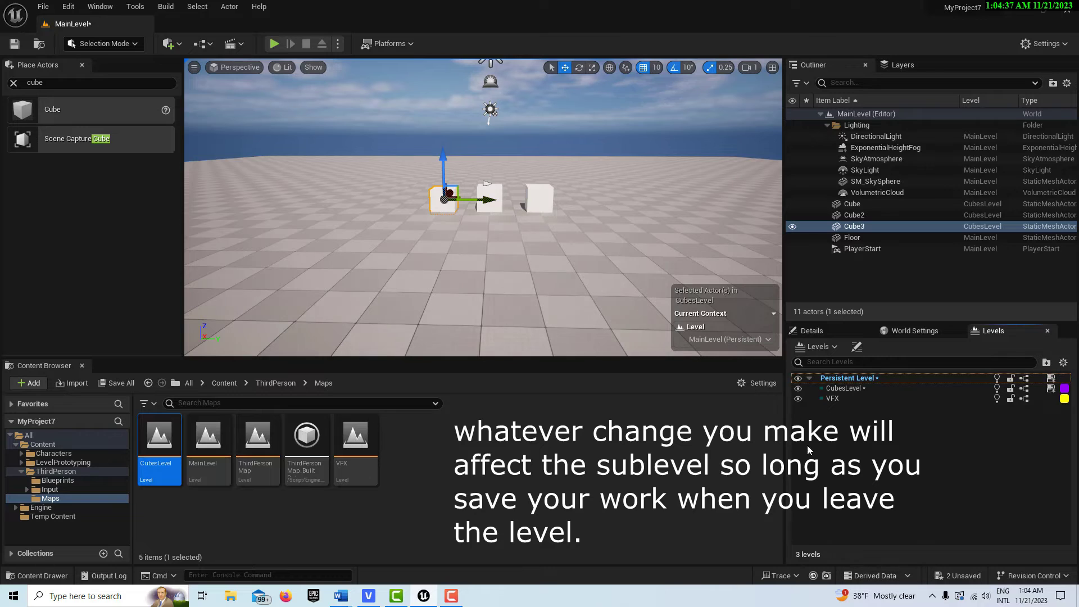
Step: Toggle the visibility of CubesLevel off and on to check which actors it controls
click(799, 388)
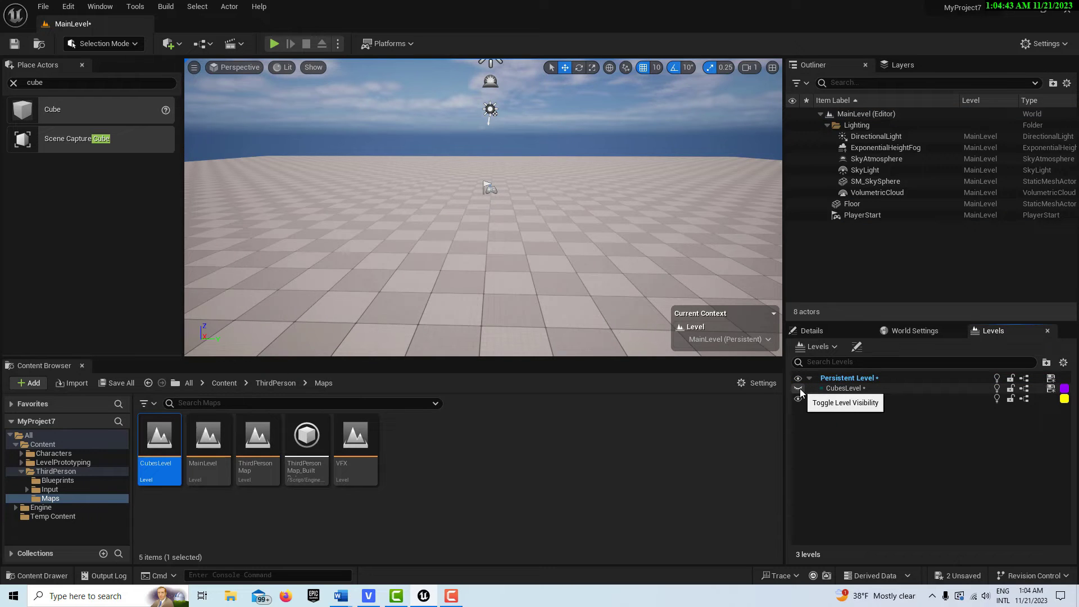
click(799, 388)
click(798, 389)
click(799, 389)
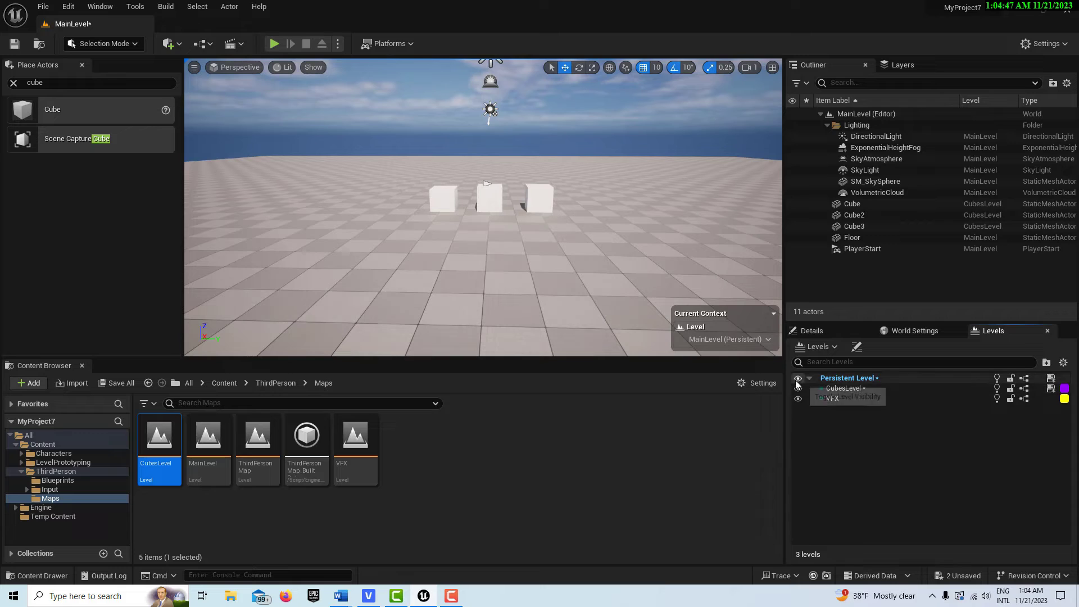
Step: Hide the persistent level, view the cubes in Unlit mode, and restore Lit mode and the level's visibility
click(798, 378)
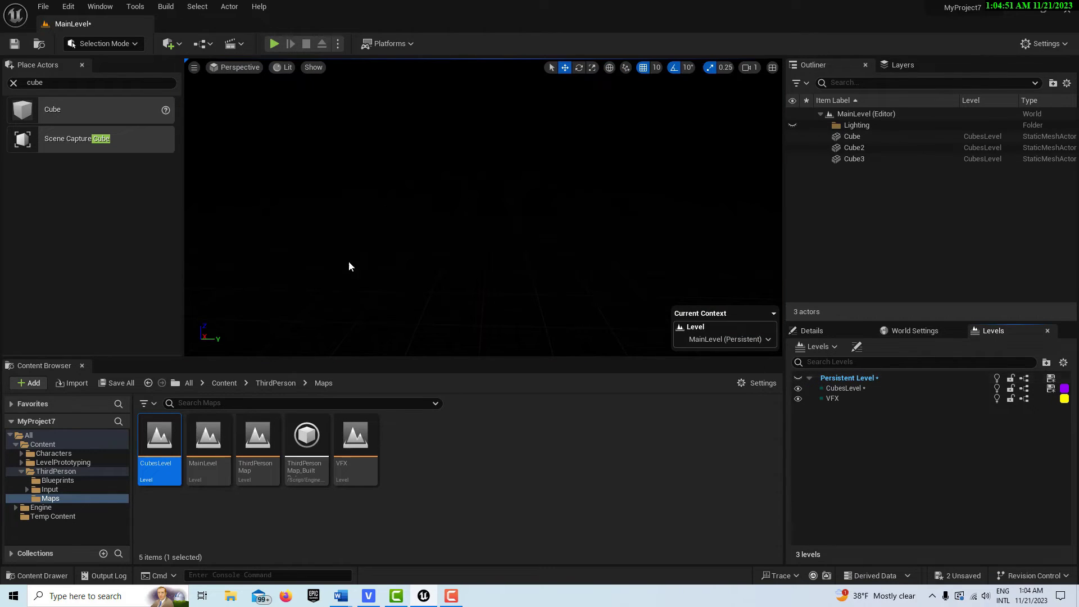
click(276, 68)
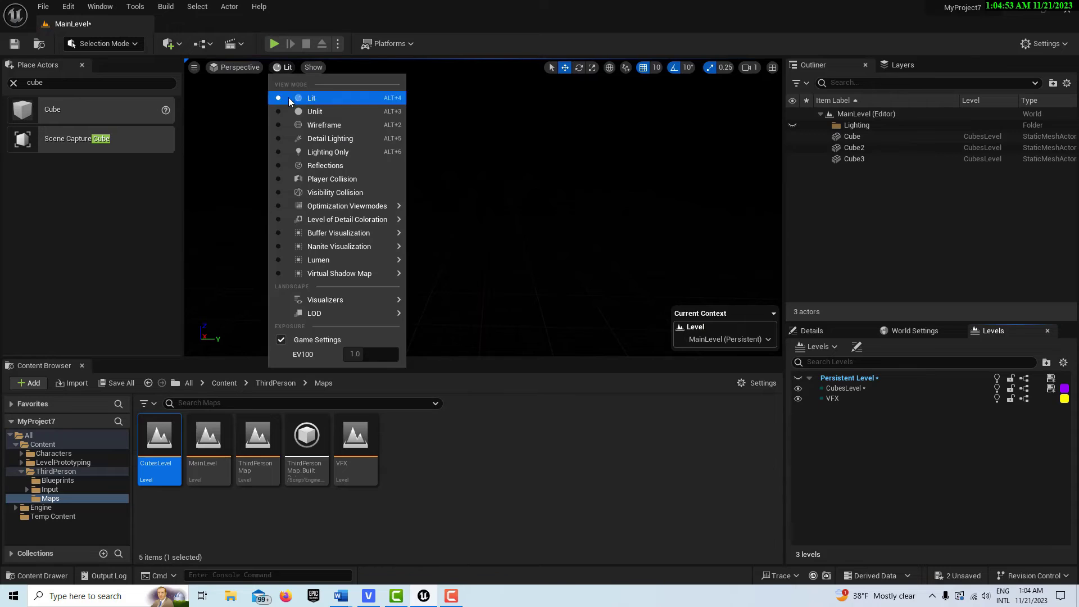
click(313, 110)
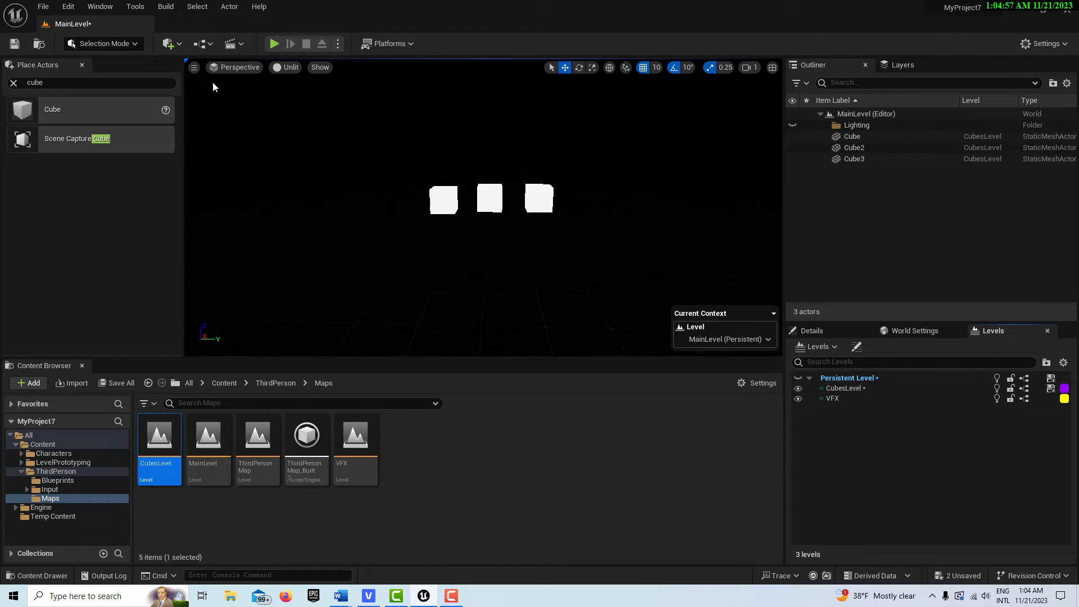
click(286, 67)
click(311, 98)
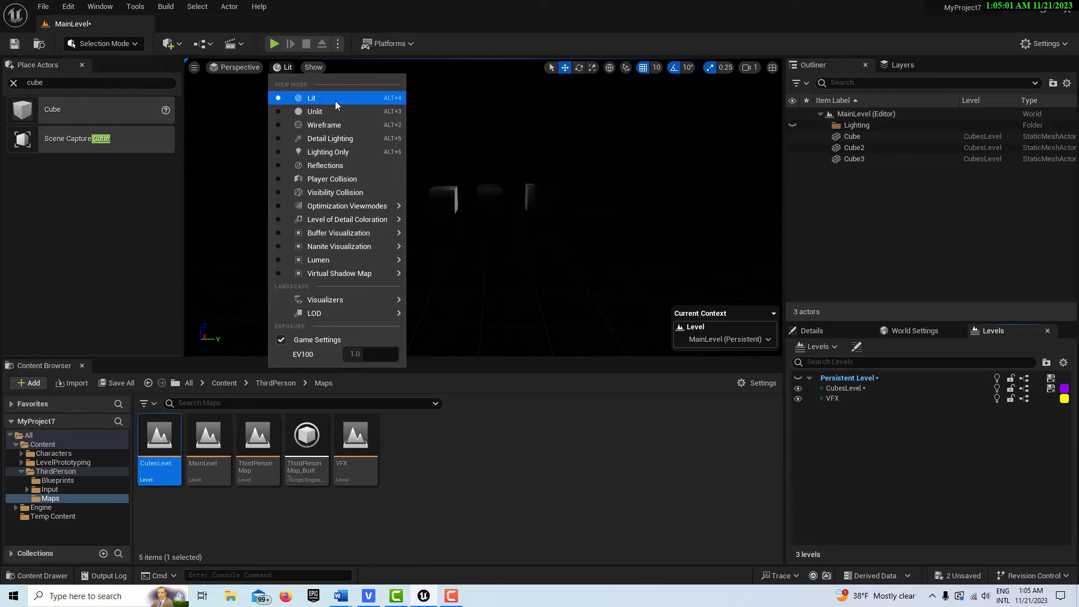
click(764, 221)
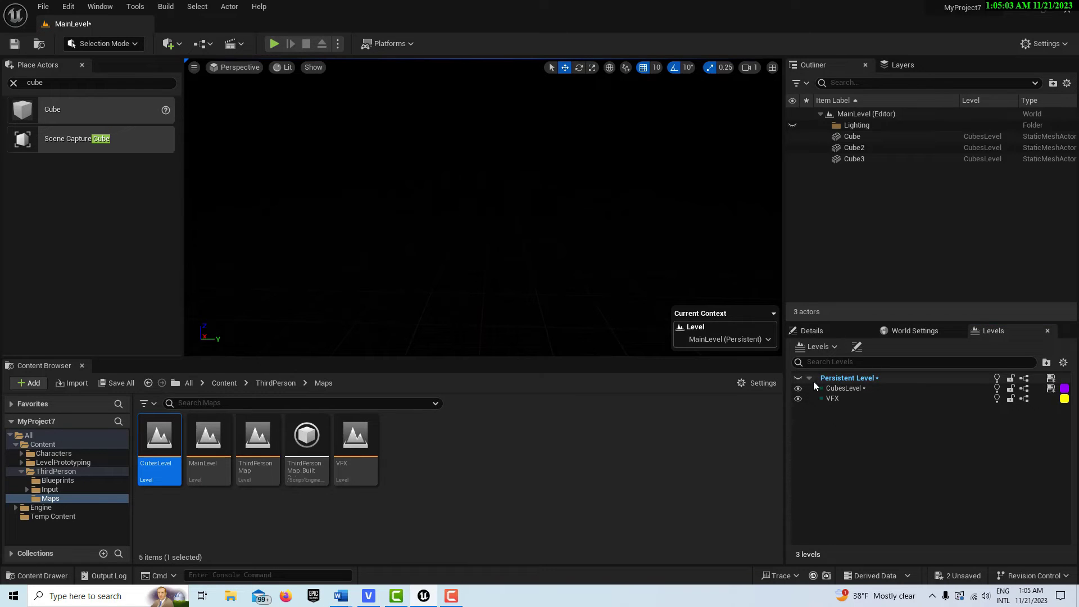
click(794, 379)
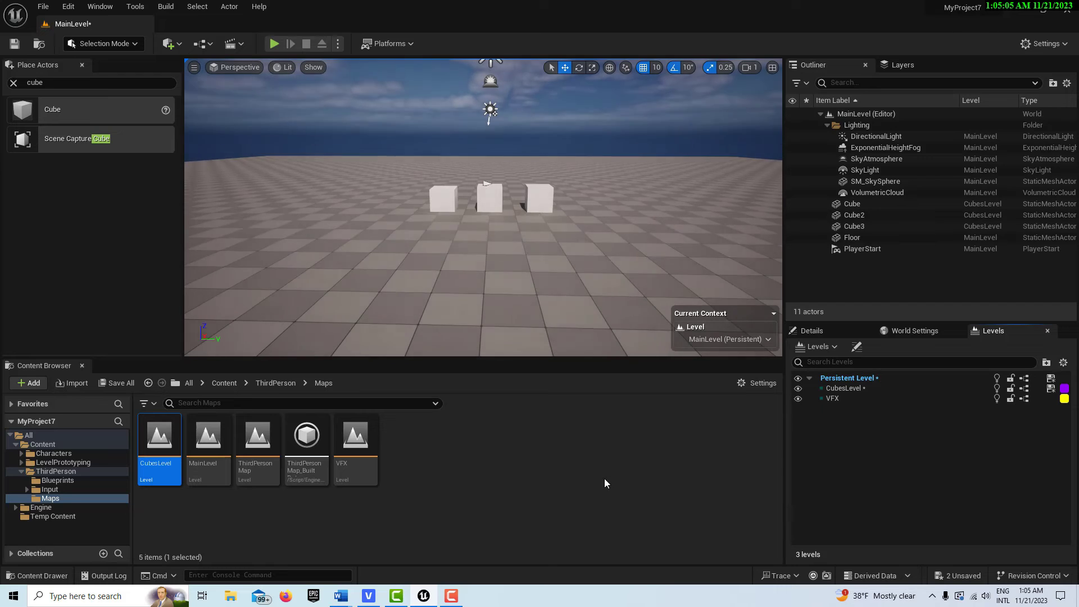
Step: Raise Cube3 slightly to line it up with the other two cubes
click(442, 199)
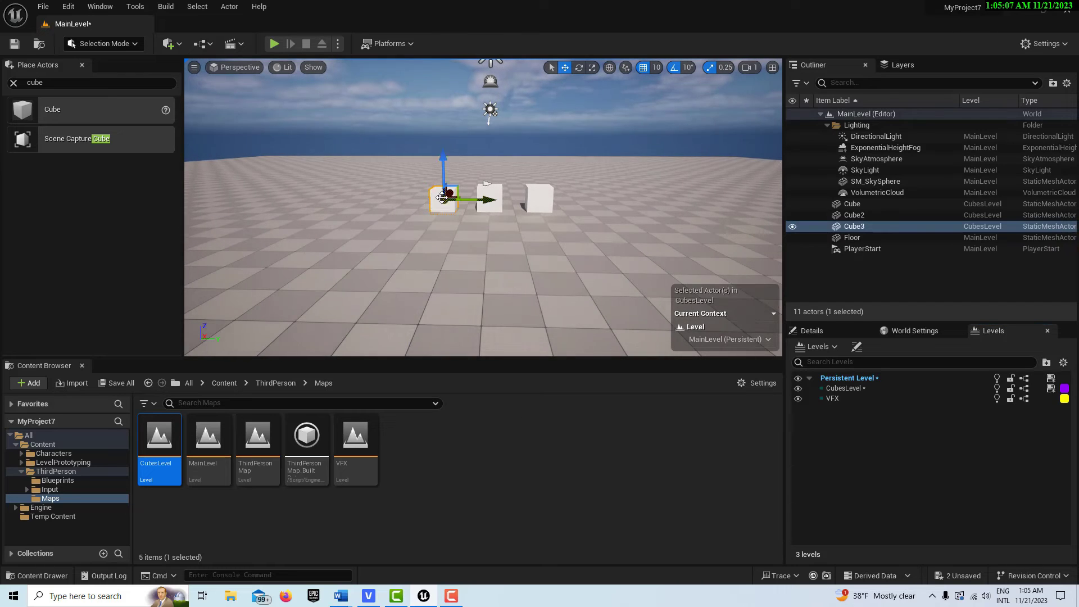
click(585, 453)
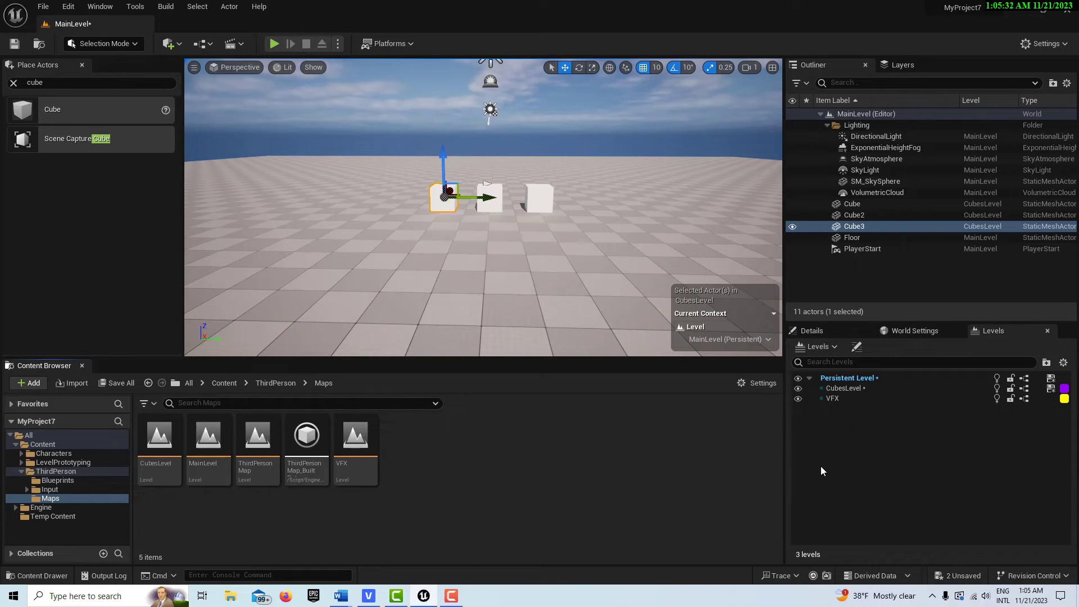
Step: Change the streaming method of the CubesLevel and VFX sublevels to Always Loaded
click(851, 394)
right_click(851, 393)
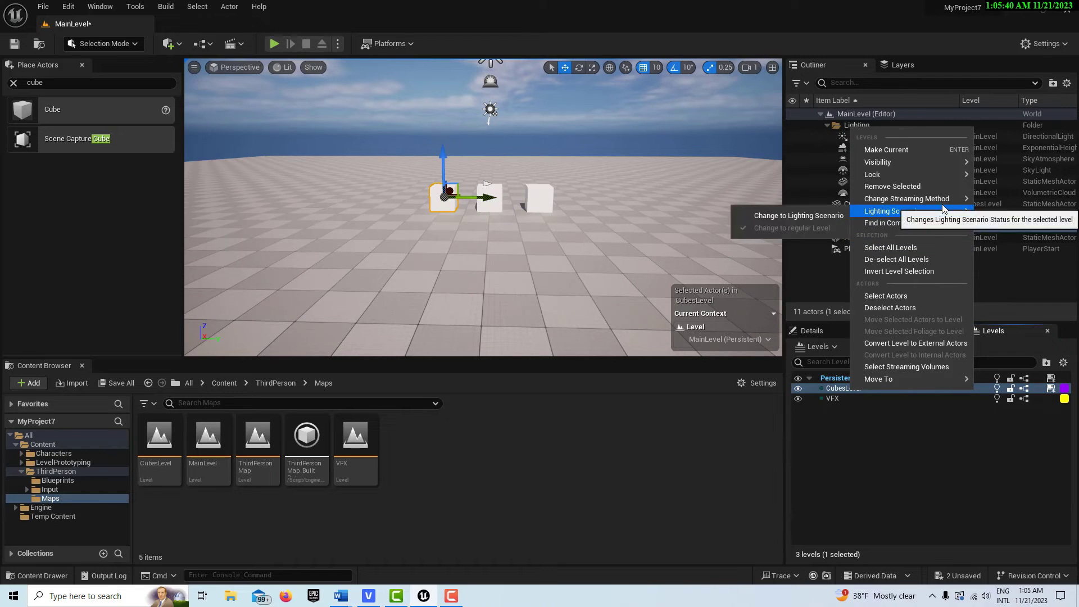
mouse_move(950, 199)
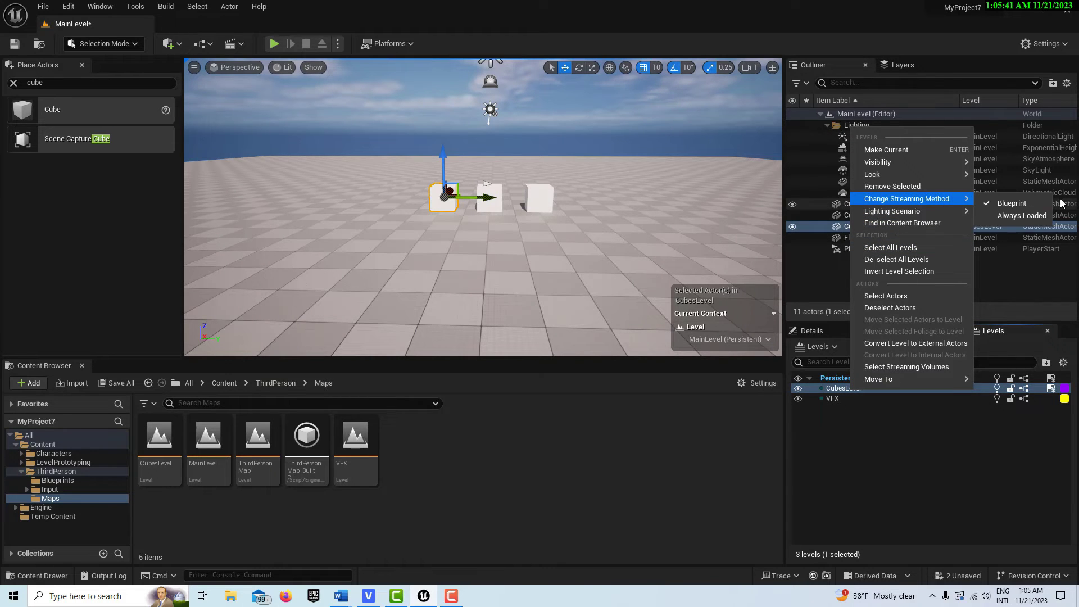
click(1037, 216)
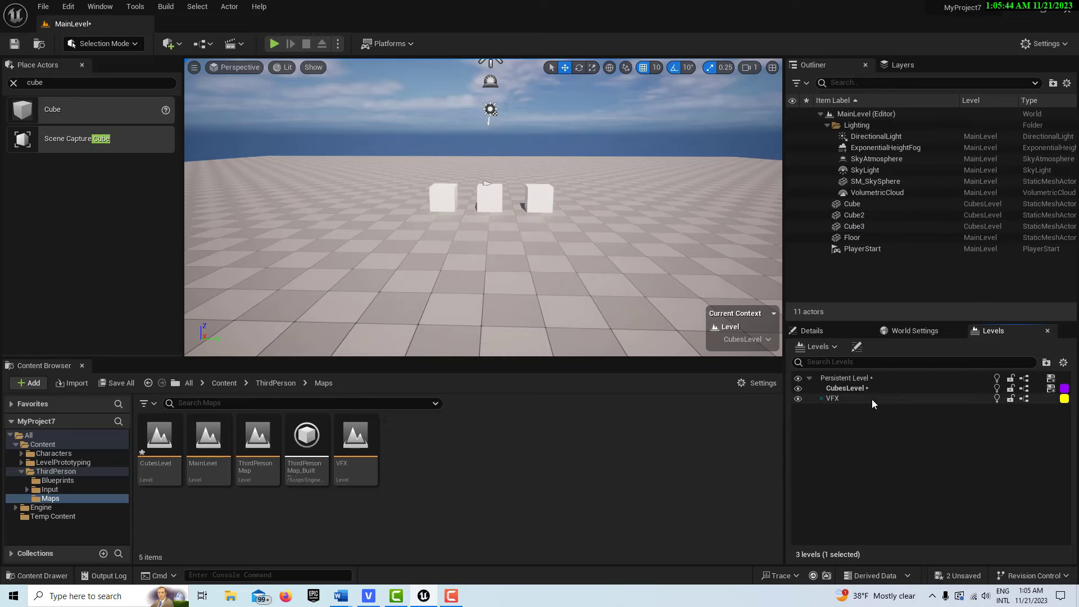
click(872, 399)
right_click(871, 399)
mouse_move(940, 209)
click(1044, 223)
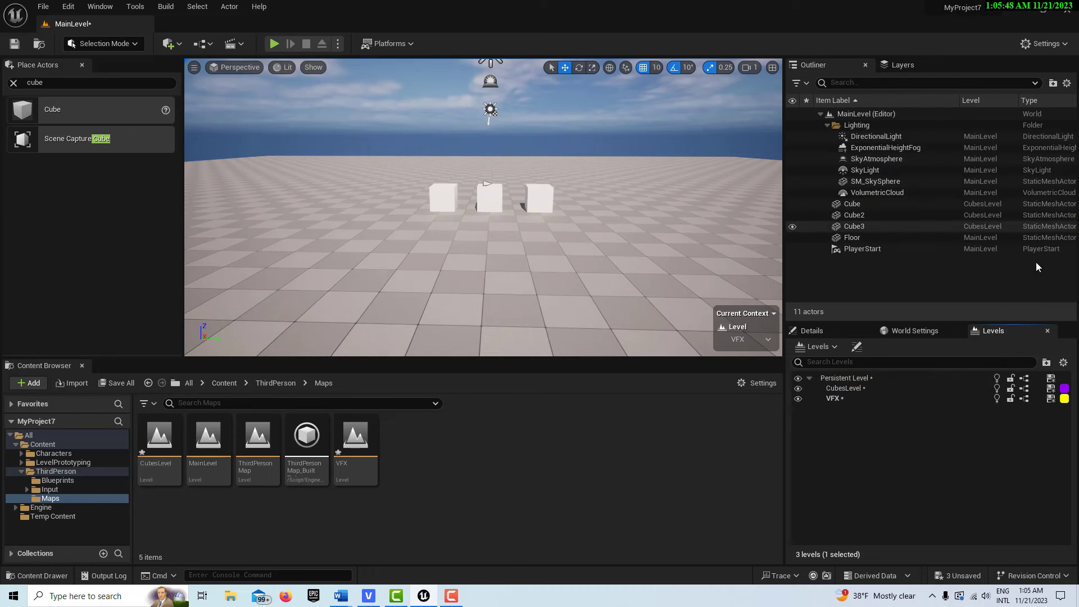
Step: Save all modified levels
right_click(858, 380)
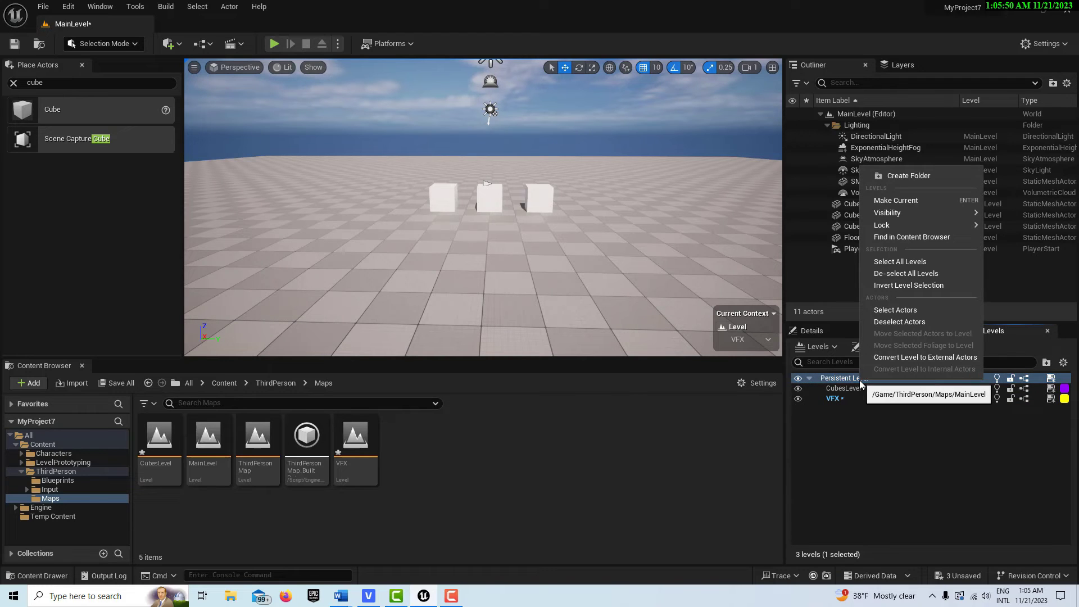
click(686, 433)
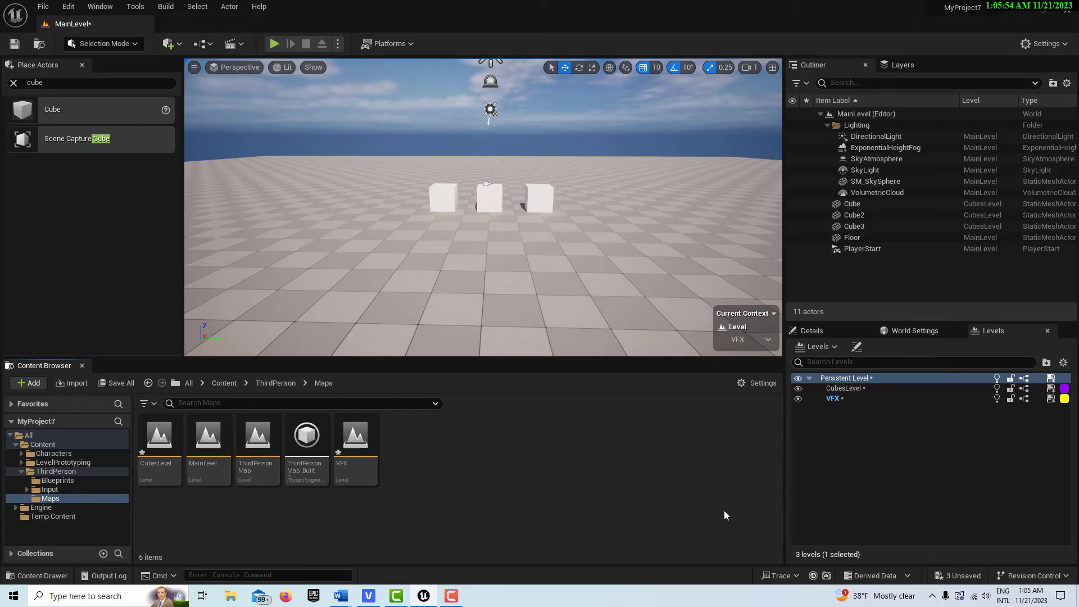
click(44, 6)
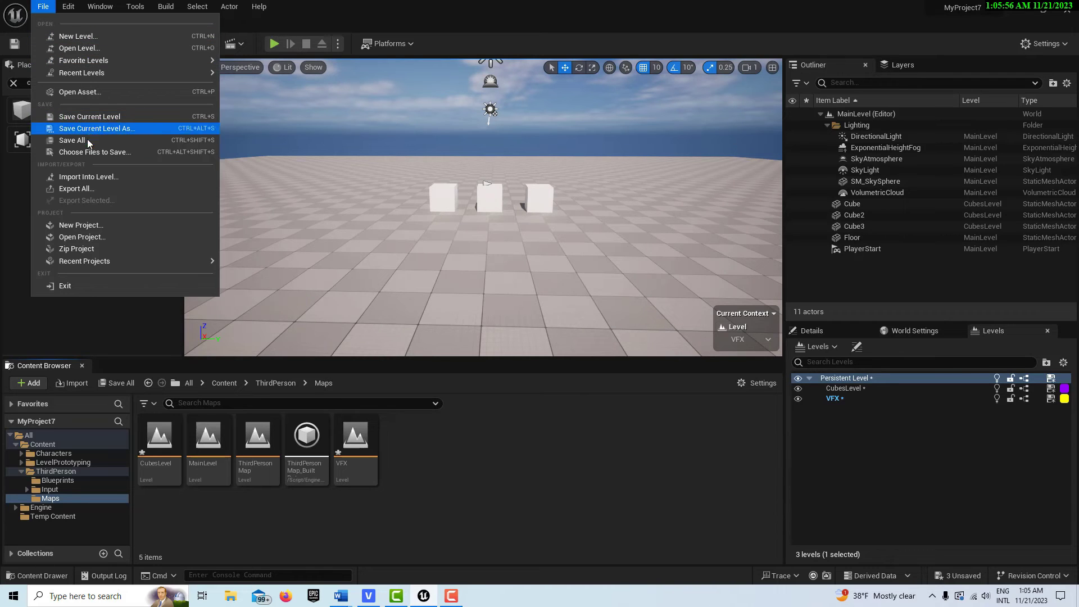
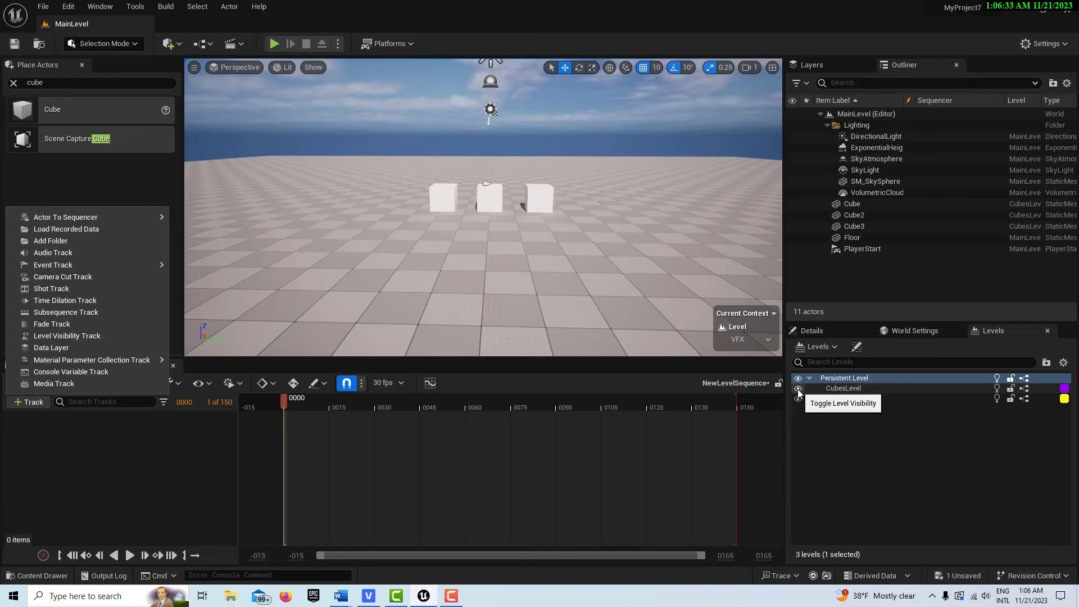
Step: Hide CubesLevel and show it again to check its effect while the level sequence is open
click(799, 392)
click(798, 391)
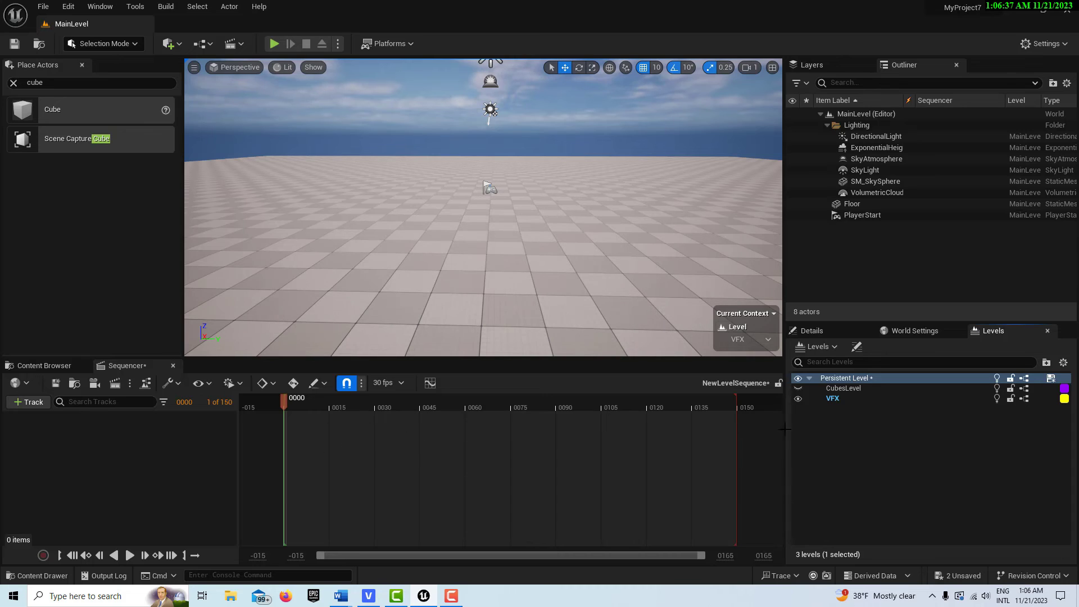
click(799, 388)
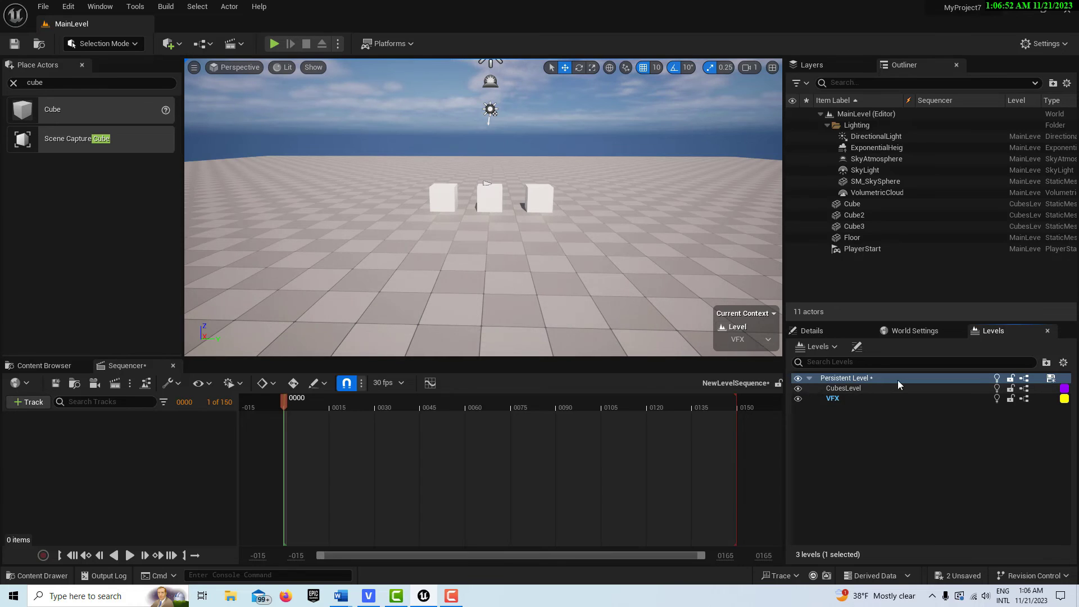
Step: Add a Level Visibility track to the level sequence, give it a Hidden section and delete its default Visible section
click(28, 402)
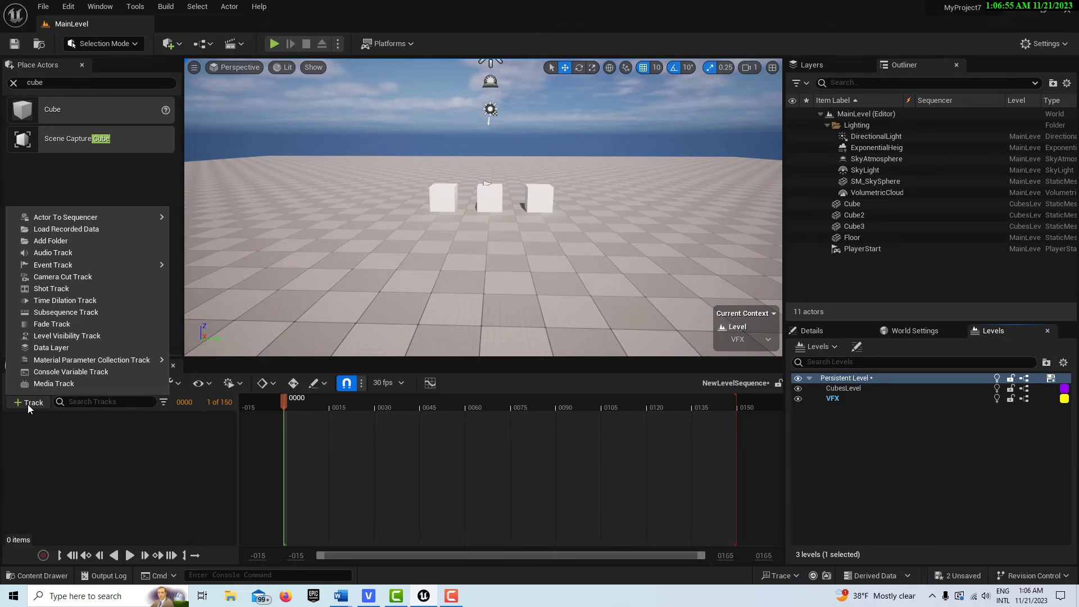
click(67, 336)
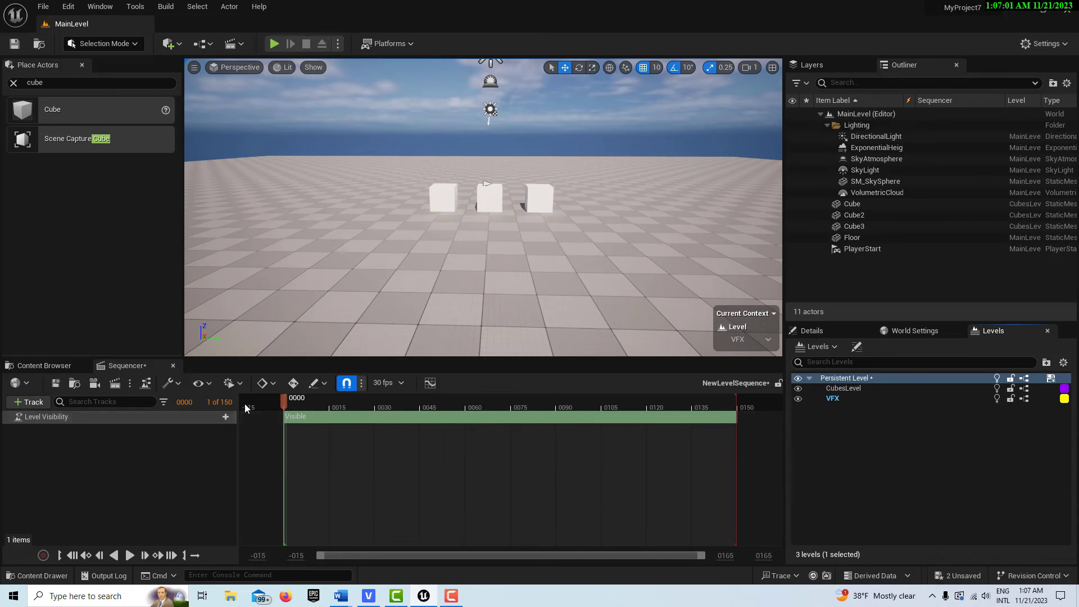
click(226, 418)
click(244, 447)
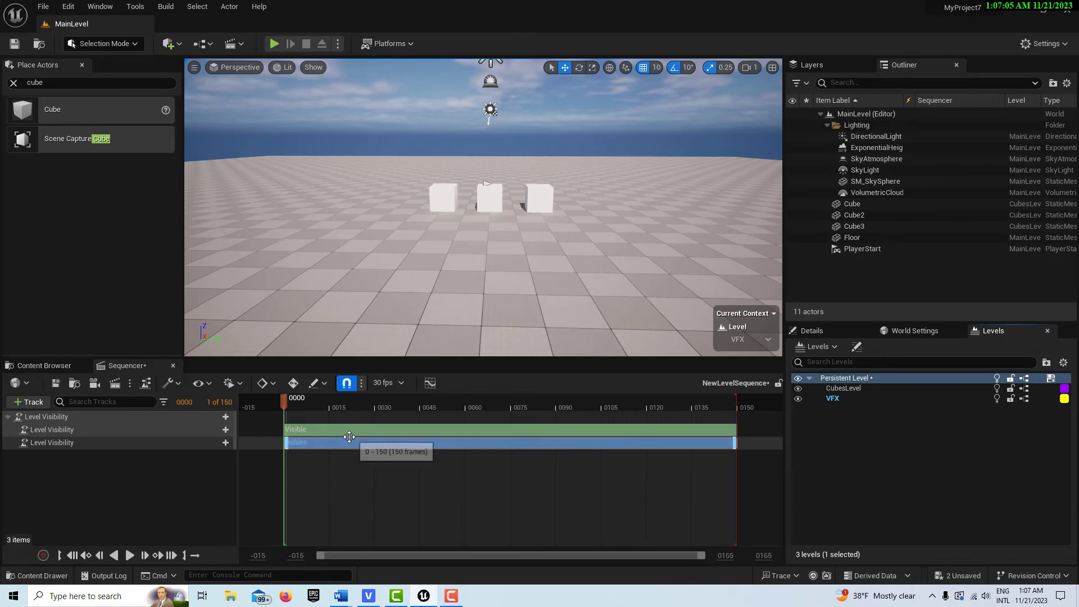
click(204, 430)
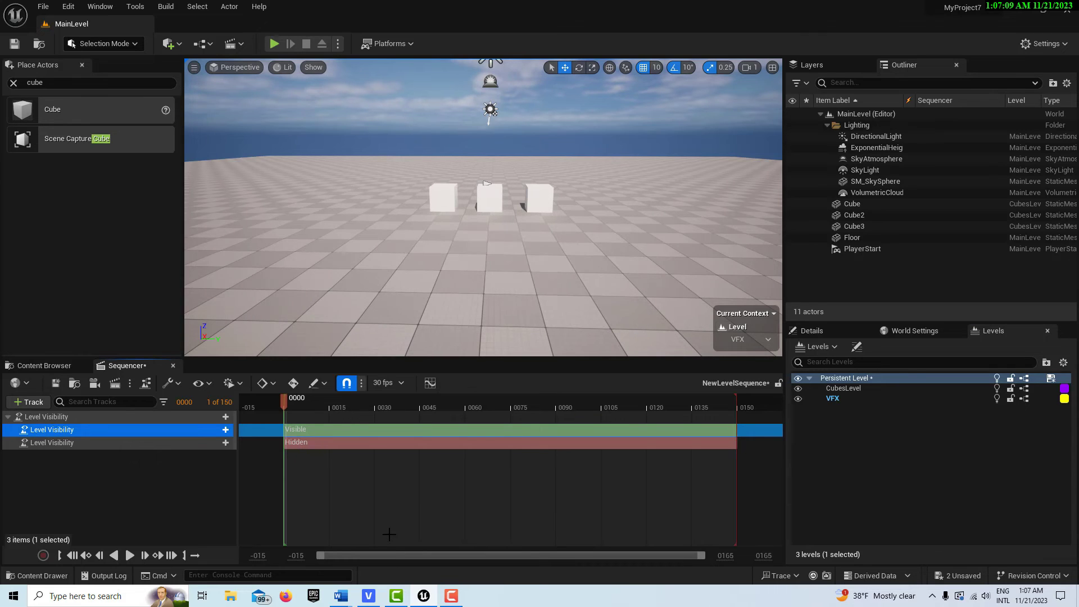
key(Delete)
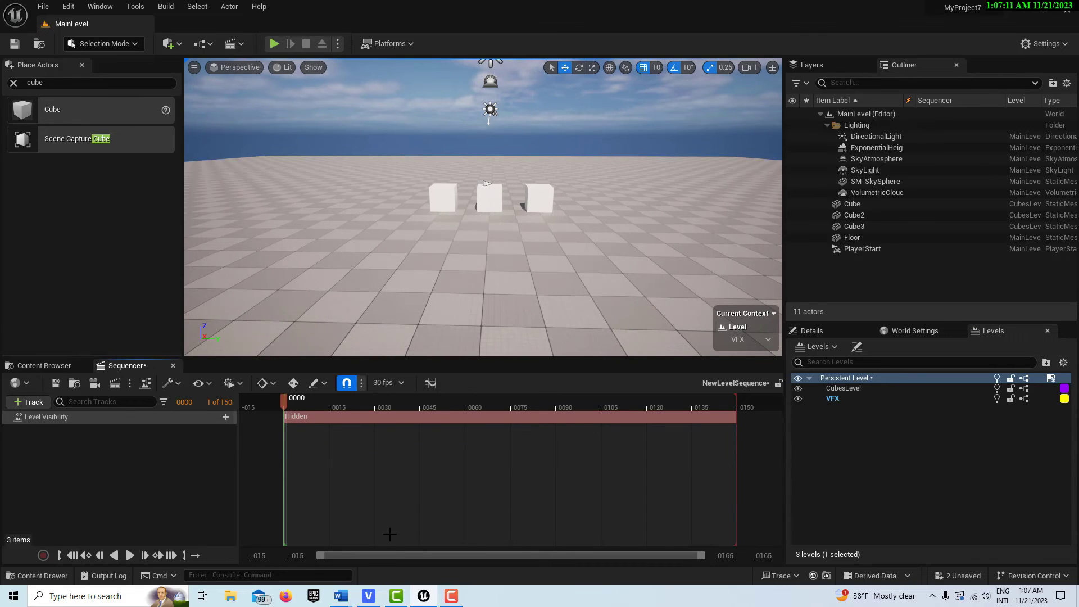
Step: Assign CubesLevel to the Hidden section of the Level Visibility track and switch the sequence's time display to seconds
click(858, 390)
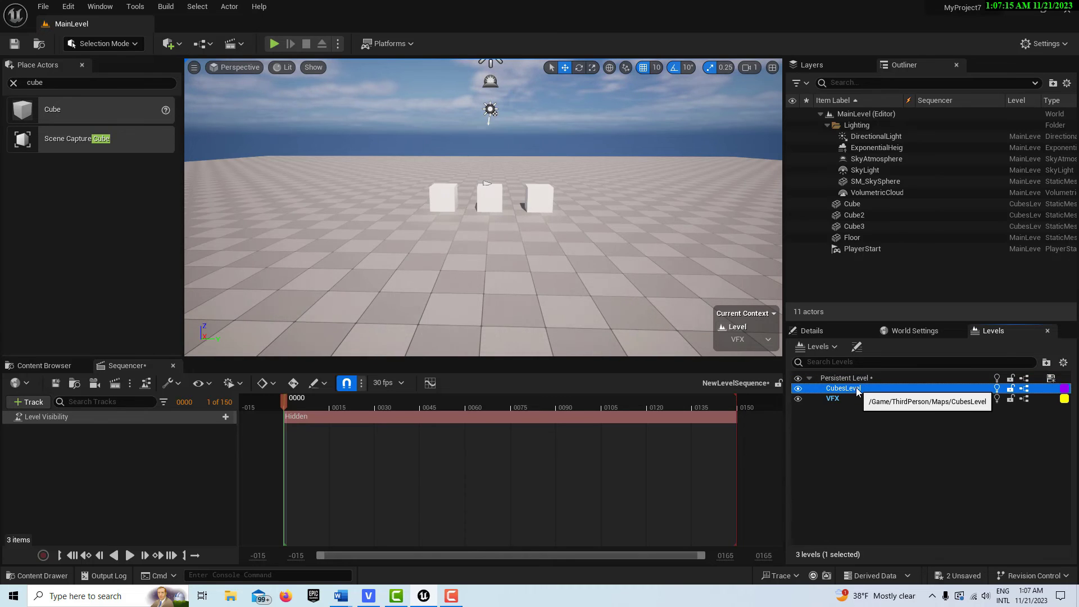
drag(858, 392, 573, 415)
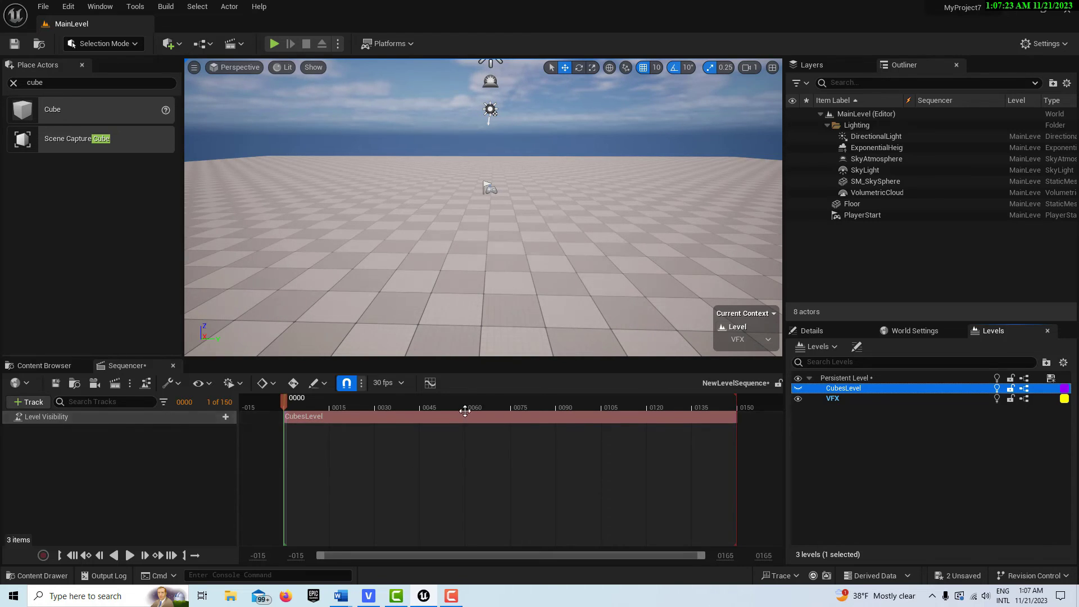
click(401, 384)
mouse_move(433, 324)
click(558, 336)
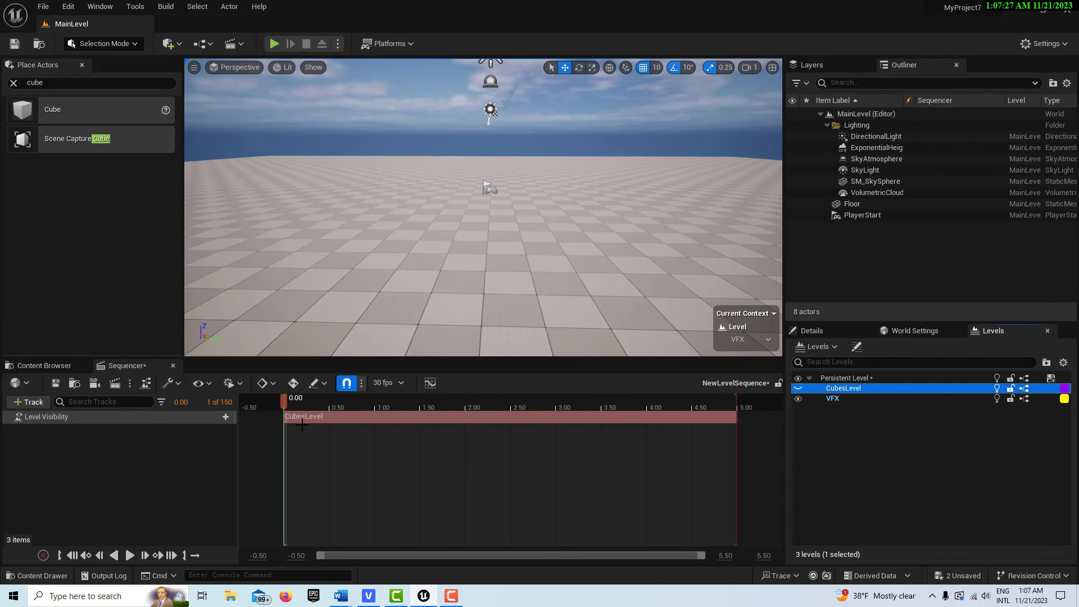
Step: Trim the start of the CubesLevel hidden section to 2.00 seconds and save the level sequence
click(288, 417)
drag(287, 416, 470, 417)
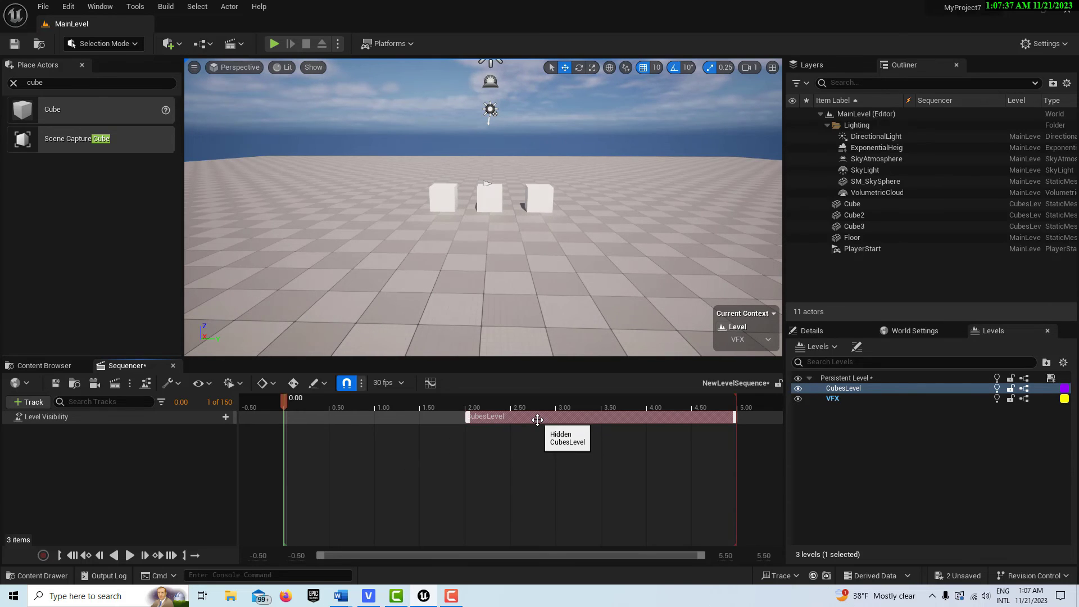
click(55, 386)
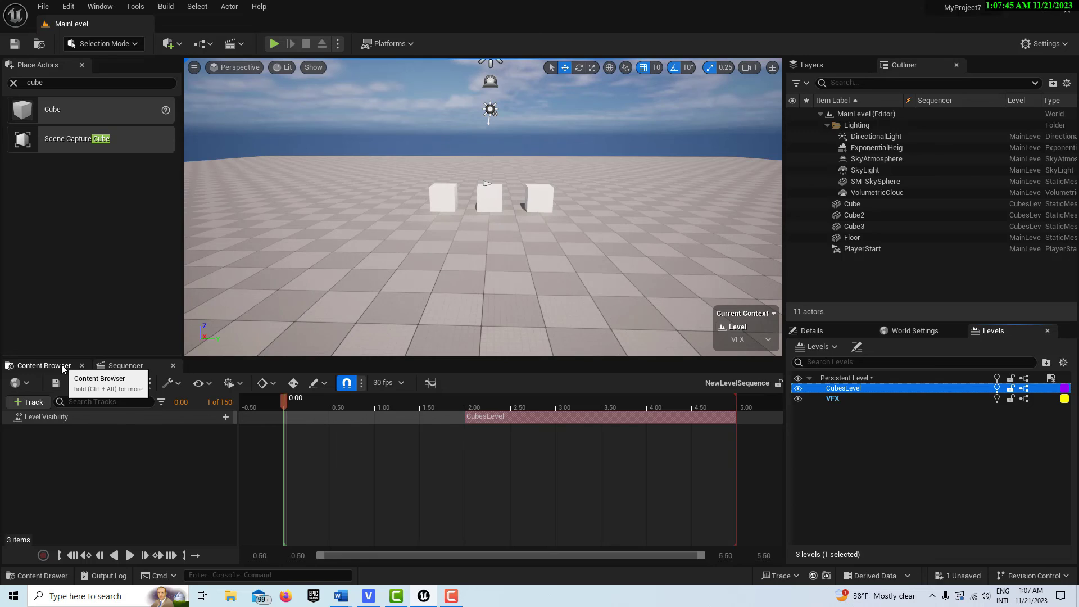
Step: Play the sequence from its start past the hidden section's beginning, pause it and return the playhead to 0.00
click(73, 557)
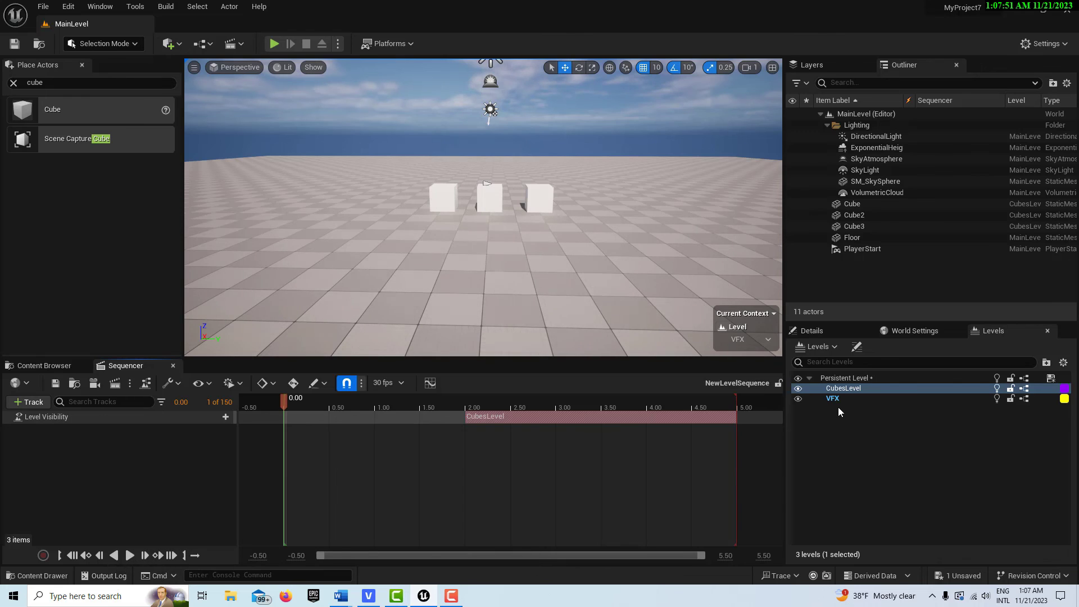
click(133, 555)
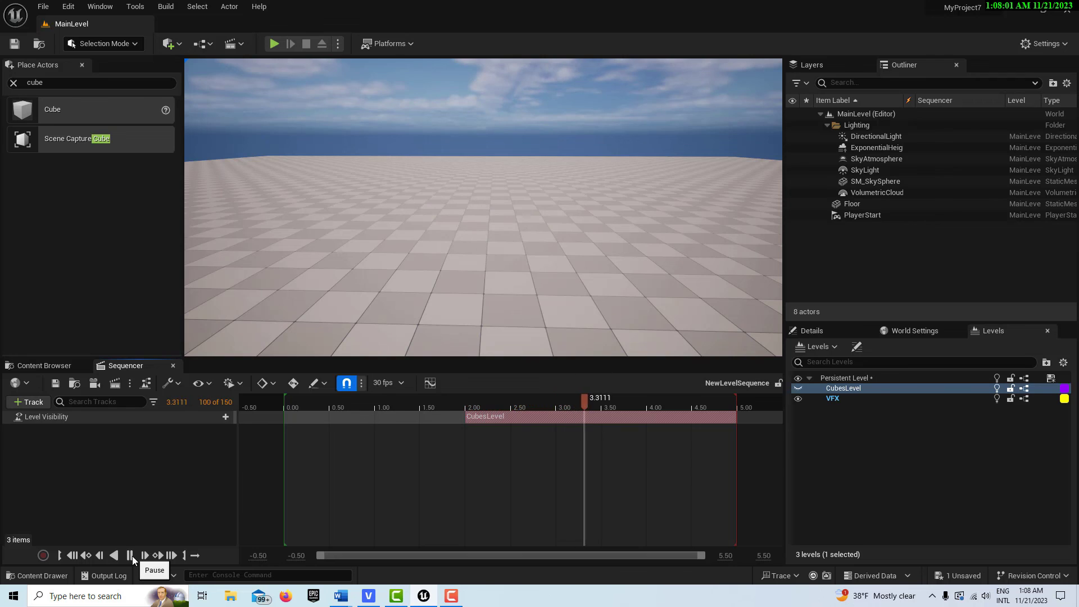
click(133, 556)
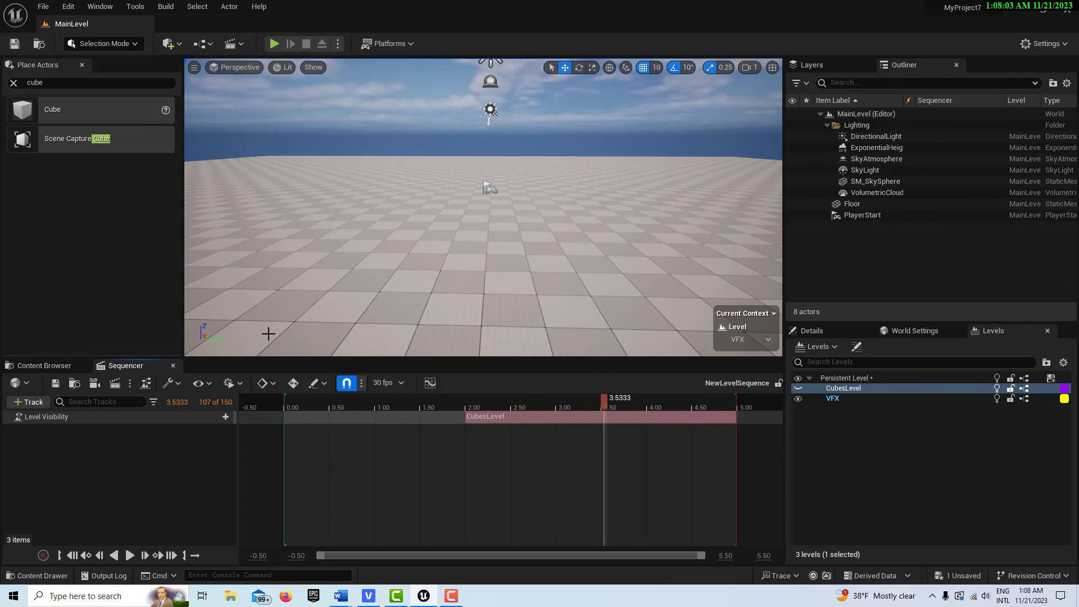
click(86, 555)
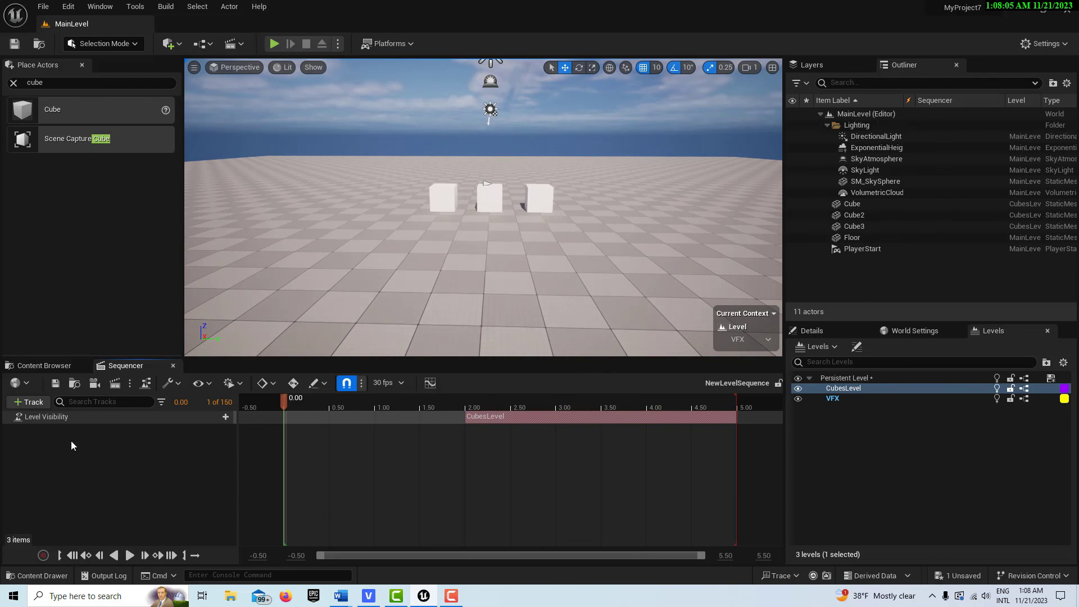
Step: Place the NewLevelSequence asset in the level and enable Auto Play for it
click(52, 366)
drag(258, 444, 339, 261)
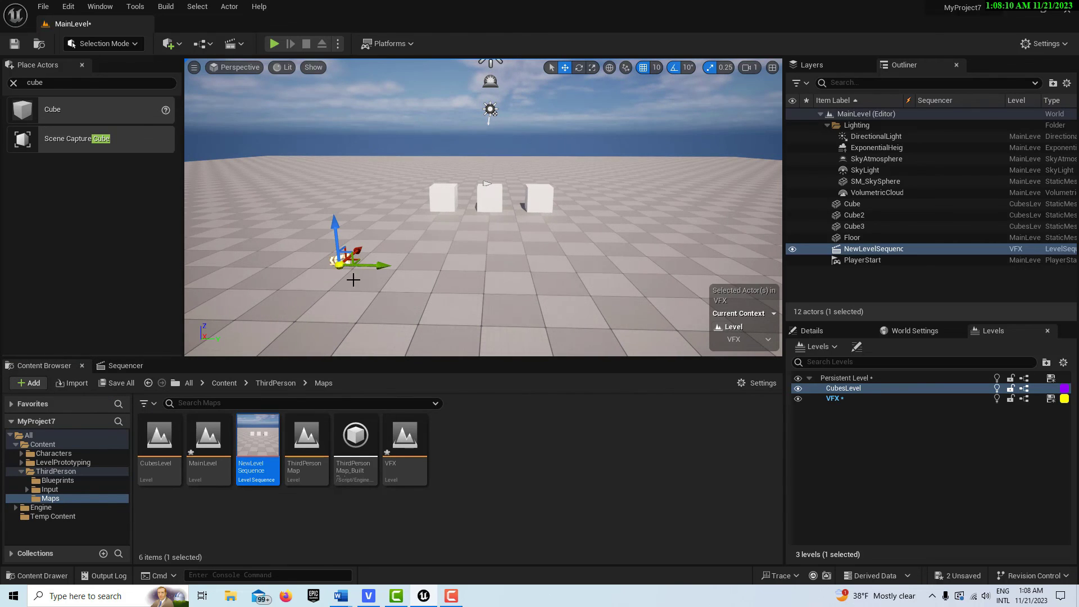
click(828, 332)
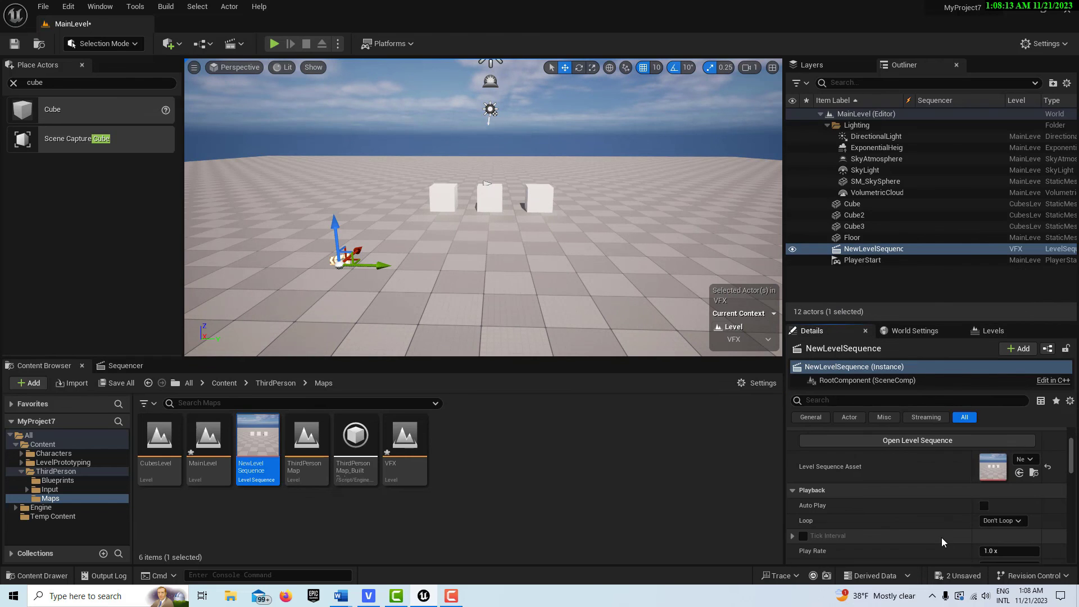
click(984, 505)
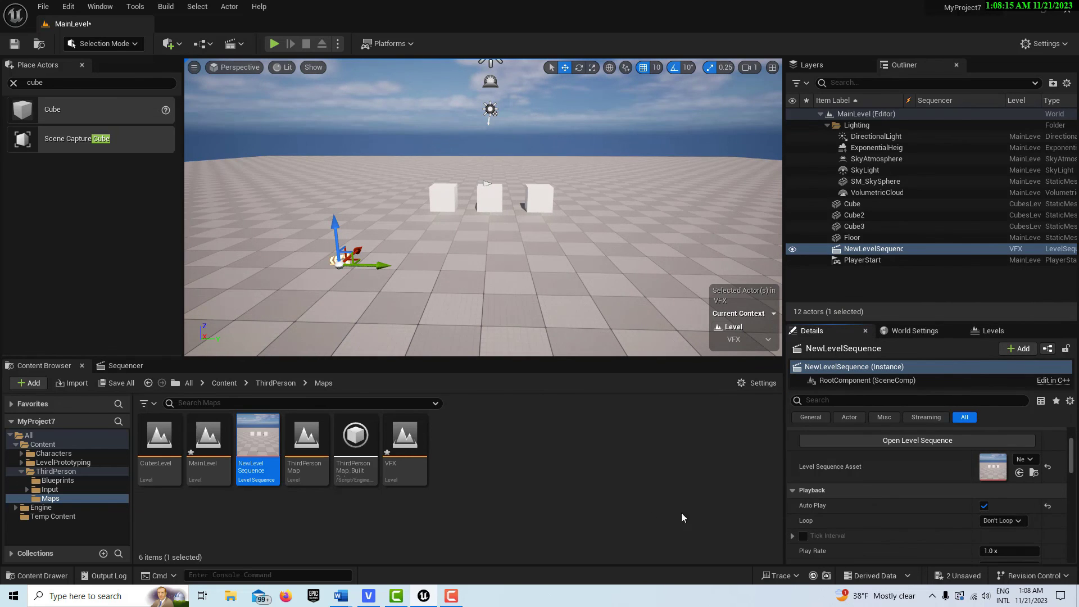
Step: Close the Sequencer and play the level in the editor to check CubesLevel's visibility in the levels list
click(164, 366)
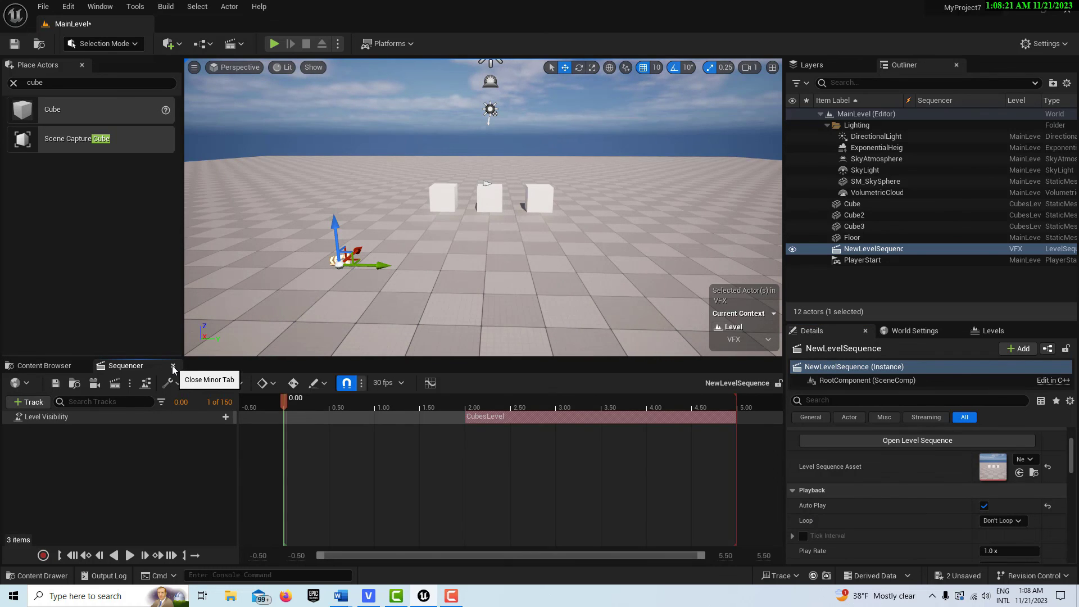
click(173, 367)
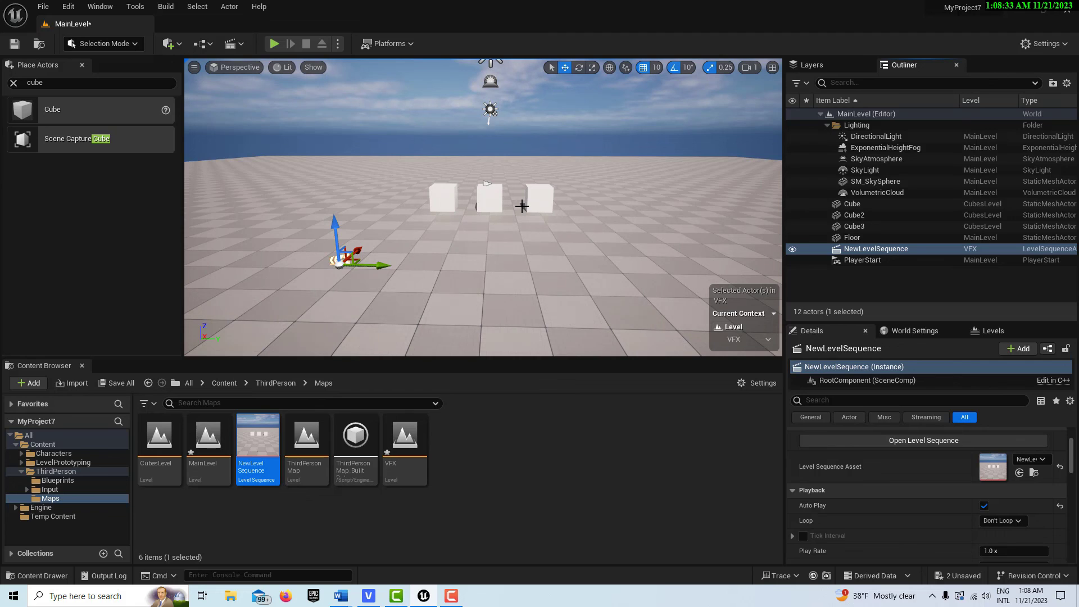
click(273, 45)
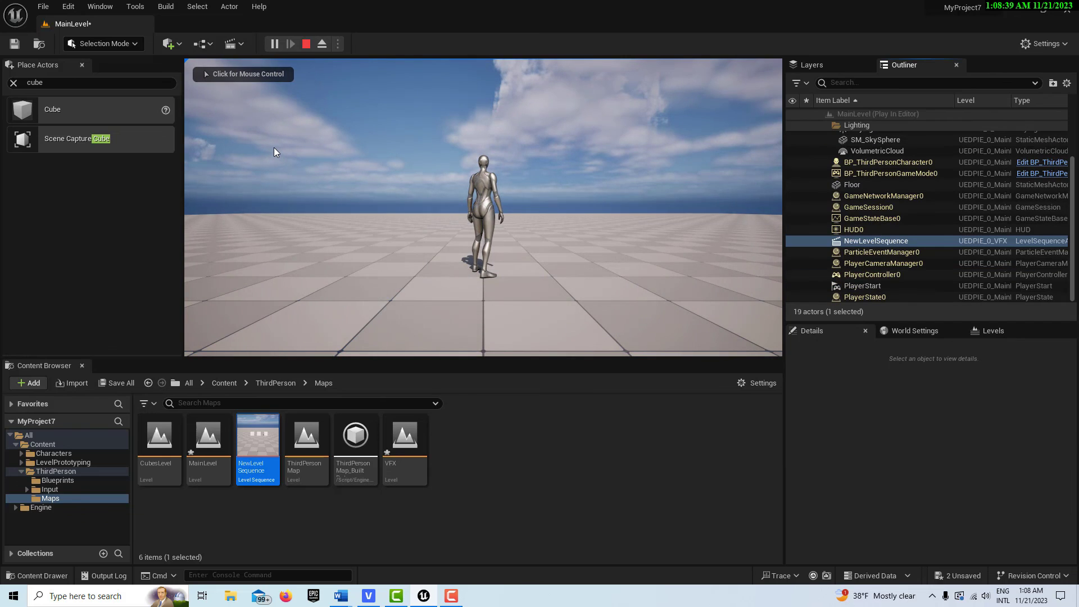
click(990, 329)
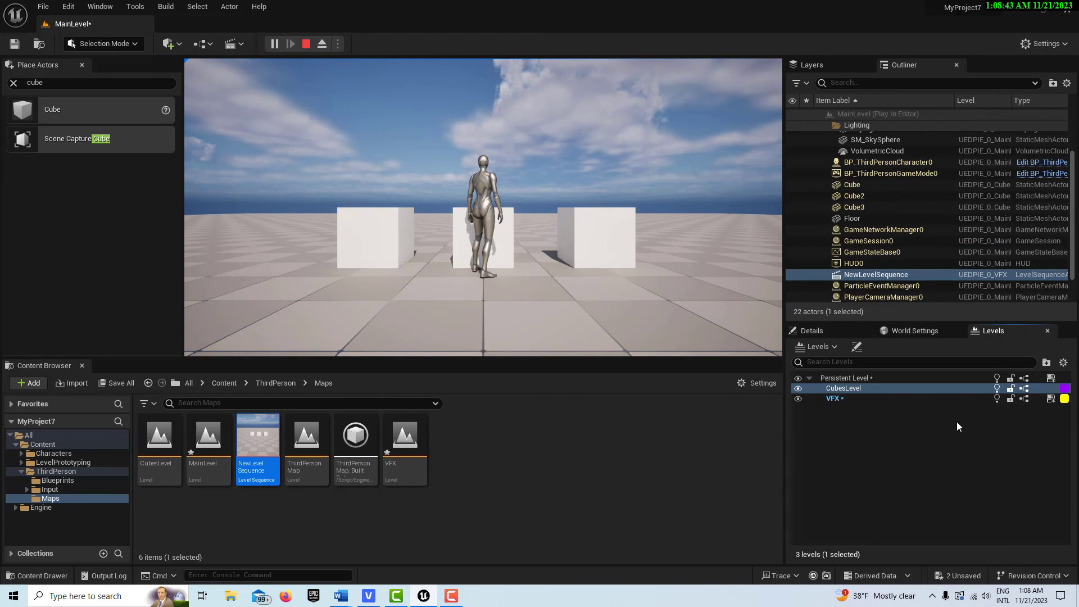